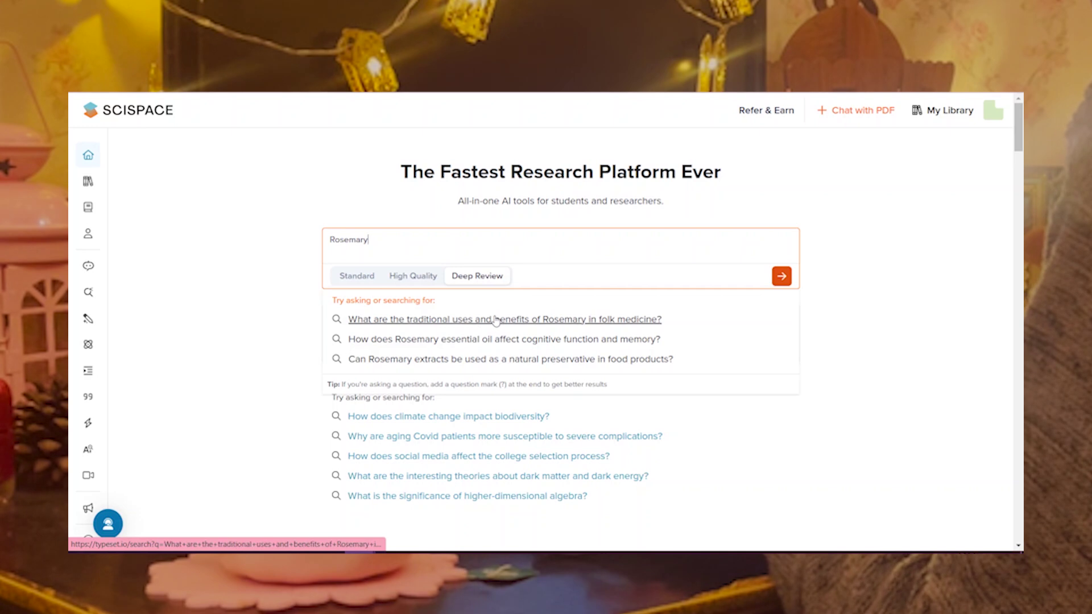
- Run the suggested search on how Rosemary essential oil affects cognitive function and memory, and refine it with "Focus on memory recall."
{"action": "left_click", "coordinate": [488, 344]}
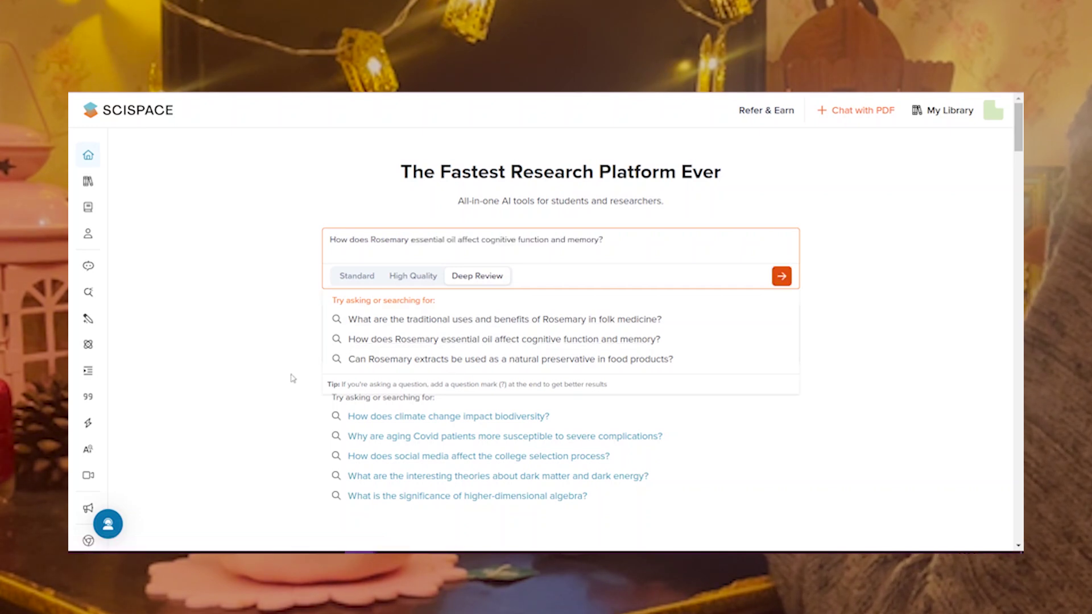
{"action": "key", "text": "Return"}
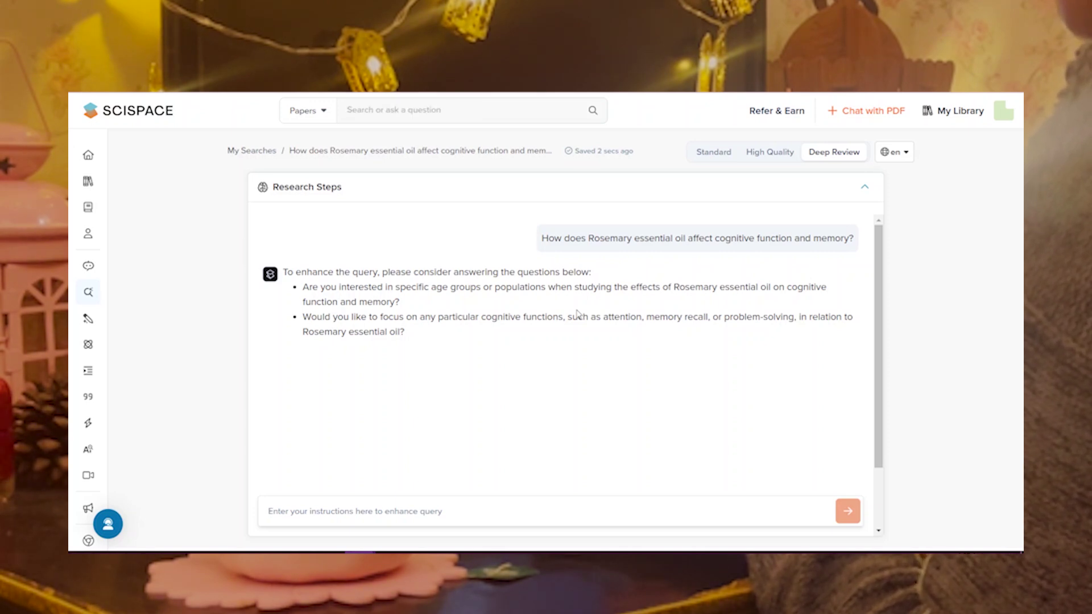
{"action": "type", "text": "Focus on memor"}
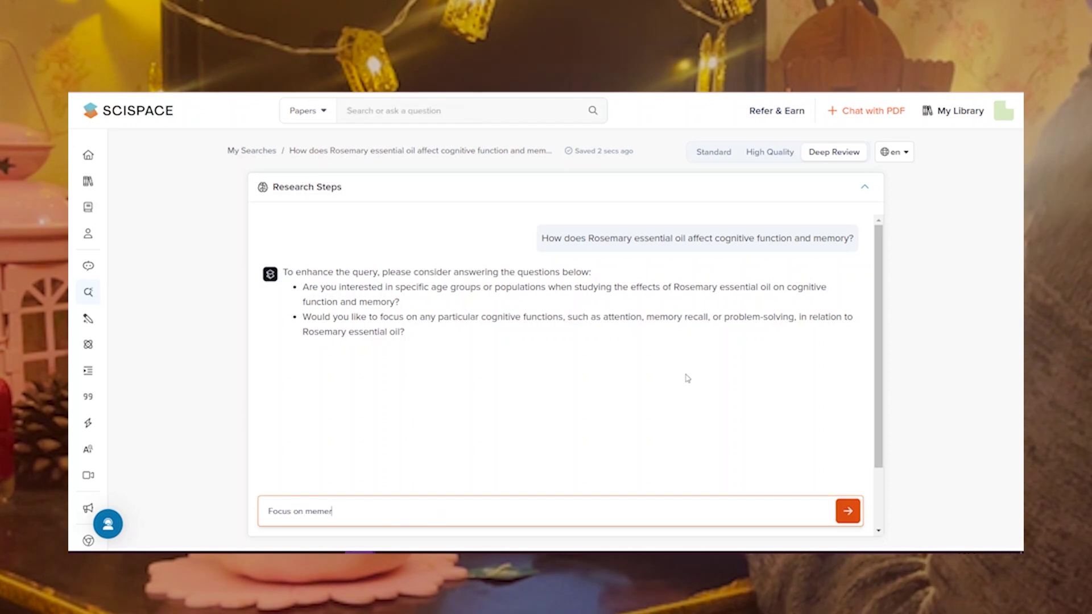
{"action": "type", "text": "y recall."}
{"action": "key", "text": "Return"}
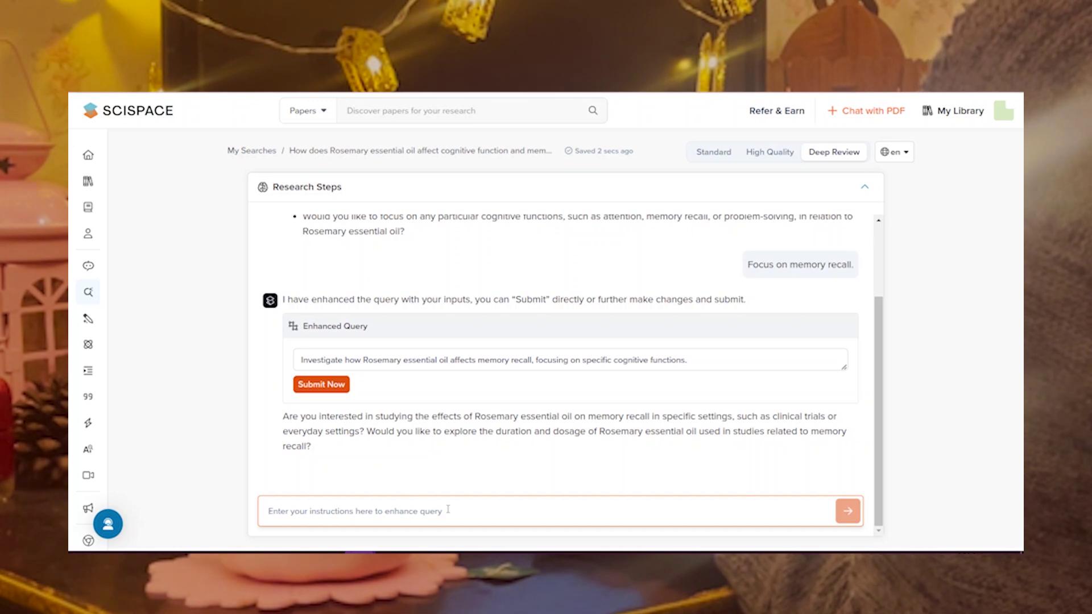
- Refine the query with "Clinical trials starting from 2020" and submit the enhanced query for the literature review
{"action": "type", "text": "C"}
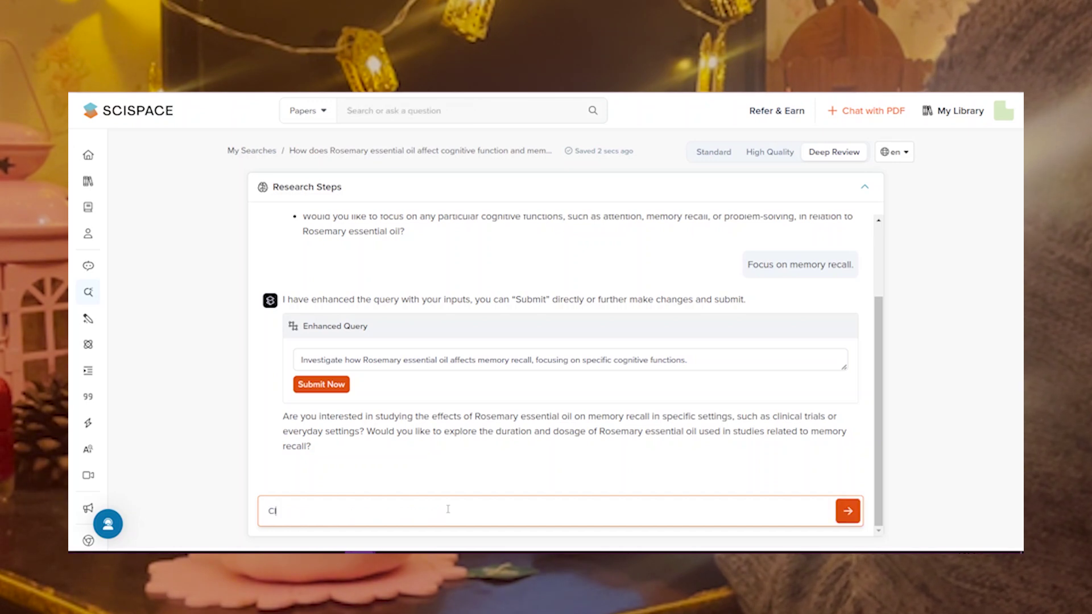
{"action": "type", "text": "linical trials starting"}
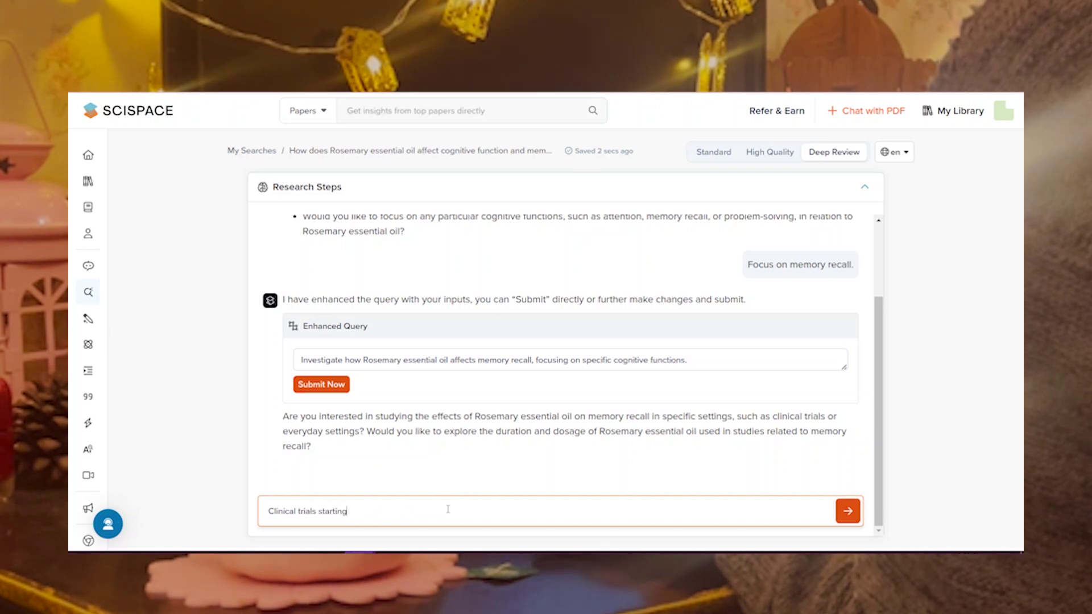
{"action": "type", "text": " from 2020"}
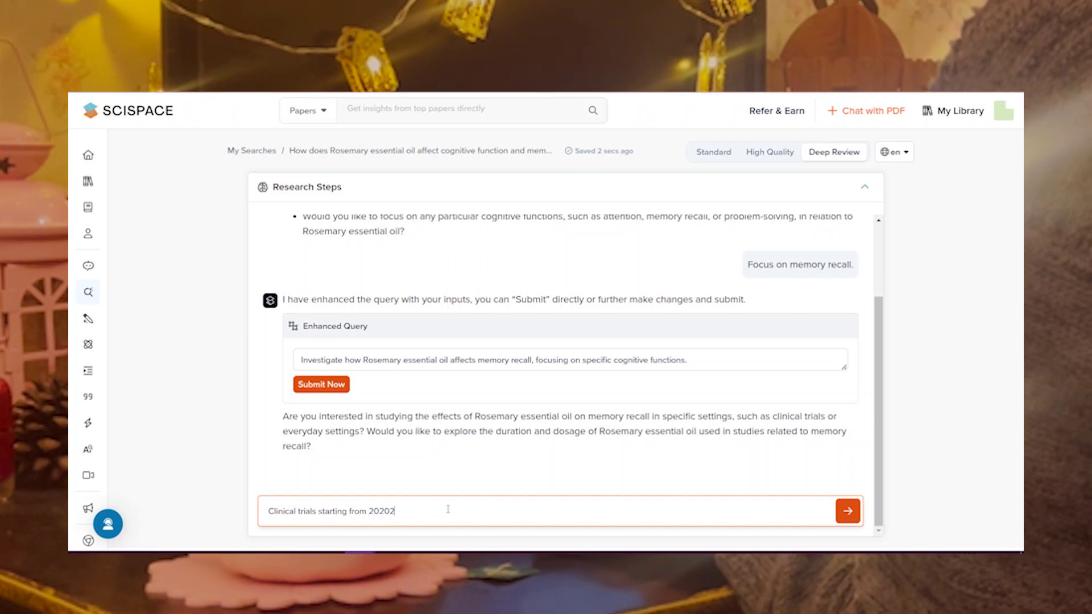
{"action": "key", "text": "Return"}
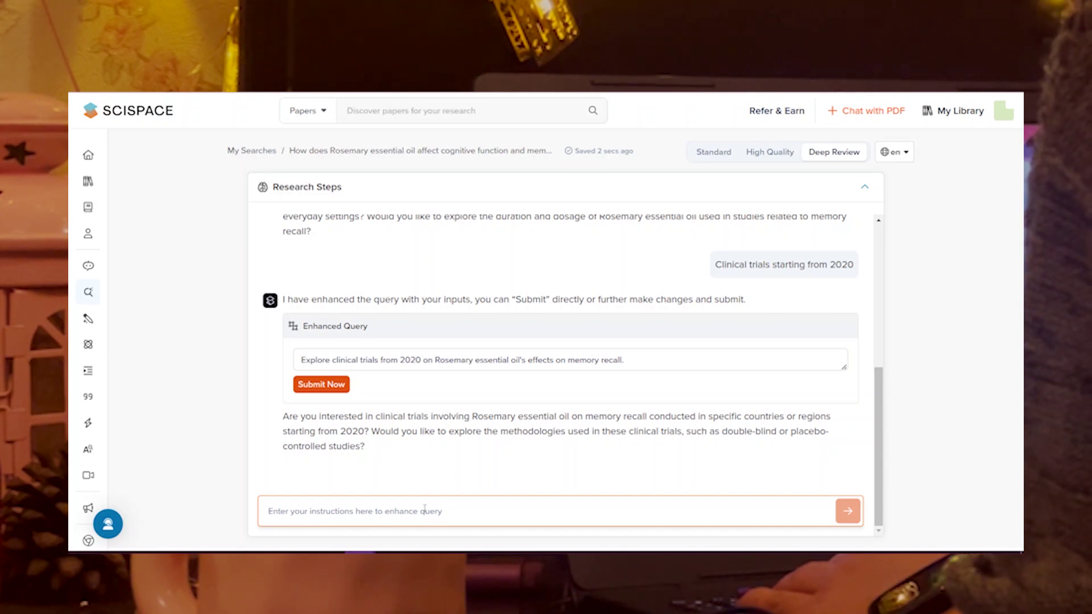
{"action": "left_click", "coordinate": [422, 511]}
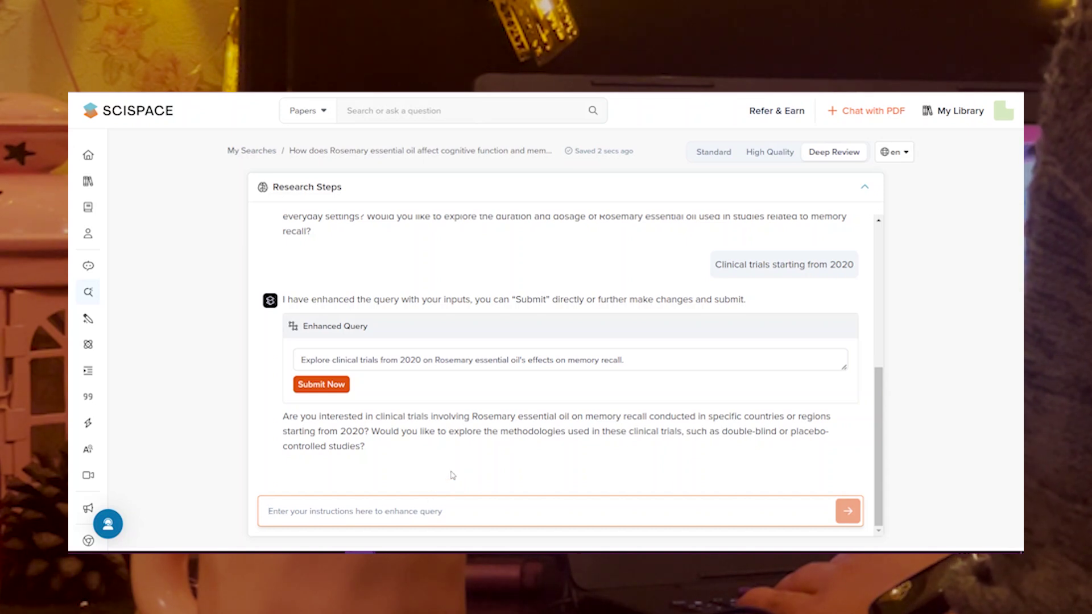
{"action": "left_click", "coordinate": [322, 385]}
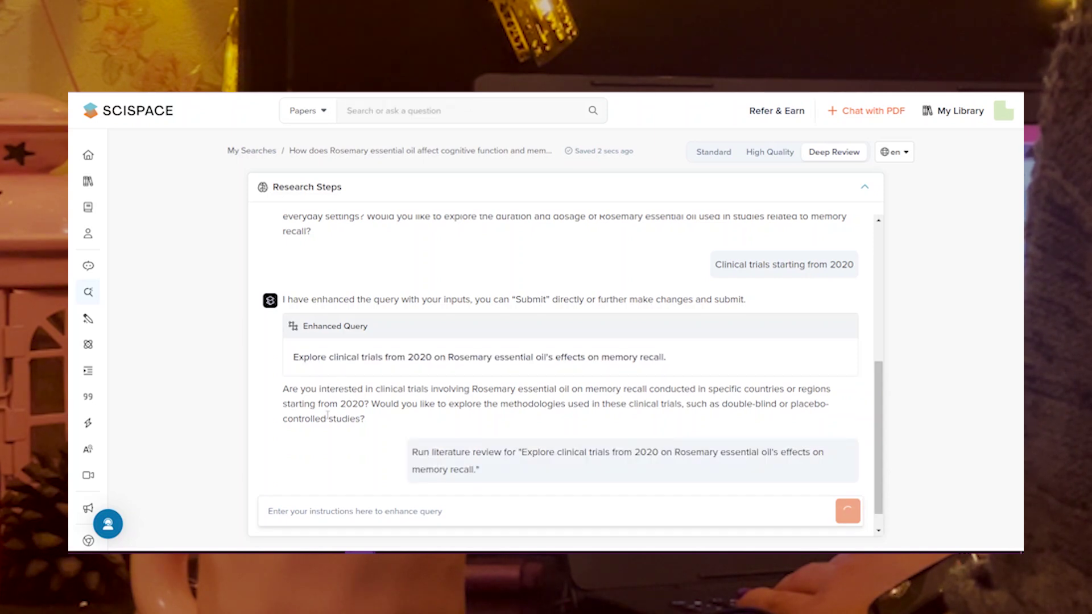
- Review the research steps of the Deep Review, including the related queries, filters, relevant papers and citations
{"action": "scroll", "coordinate": [328, 419], "scroll_direction": "down", "scroll_amount": 1}
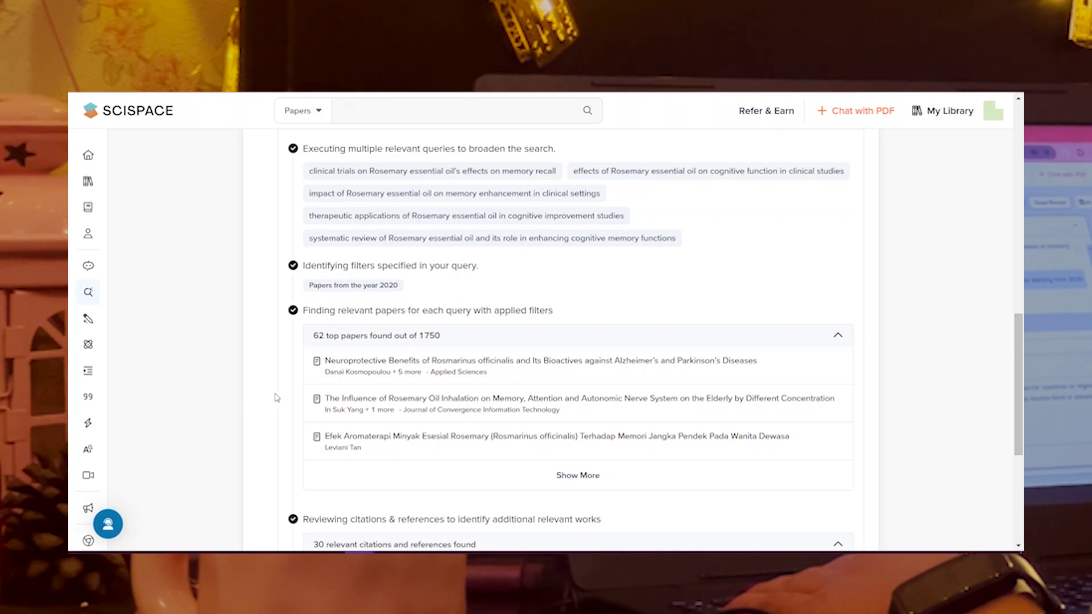
{"action": "scroll", "coordinate": [277, 398], "scroll_direction": "down", "scroll_amount": 5}
{"action": "scroll", "coordinate": [277, 397], "scroll_direction": "down", "scroll_amount": 1}
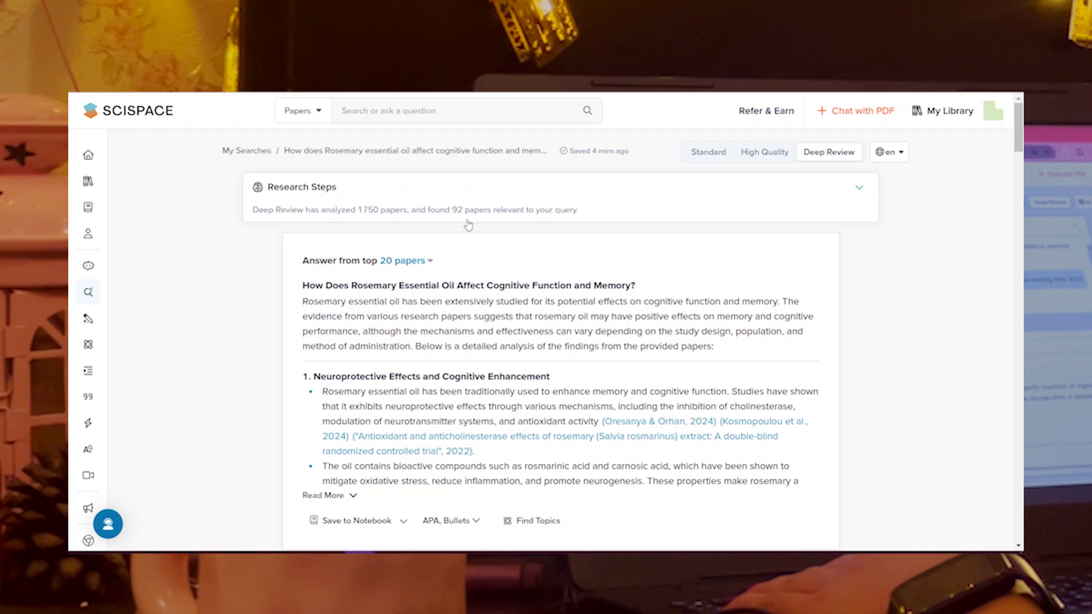
- Expand the full answer from the top 20 papers and read its sections through to the limitations and conclusion
{"action": "scroll", "coordinate": [461, 253], "scroll_direction": "down", "scroll_amount": 1}
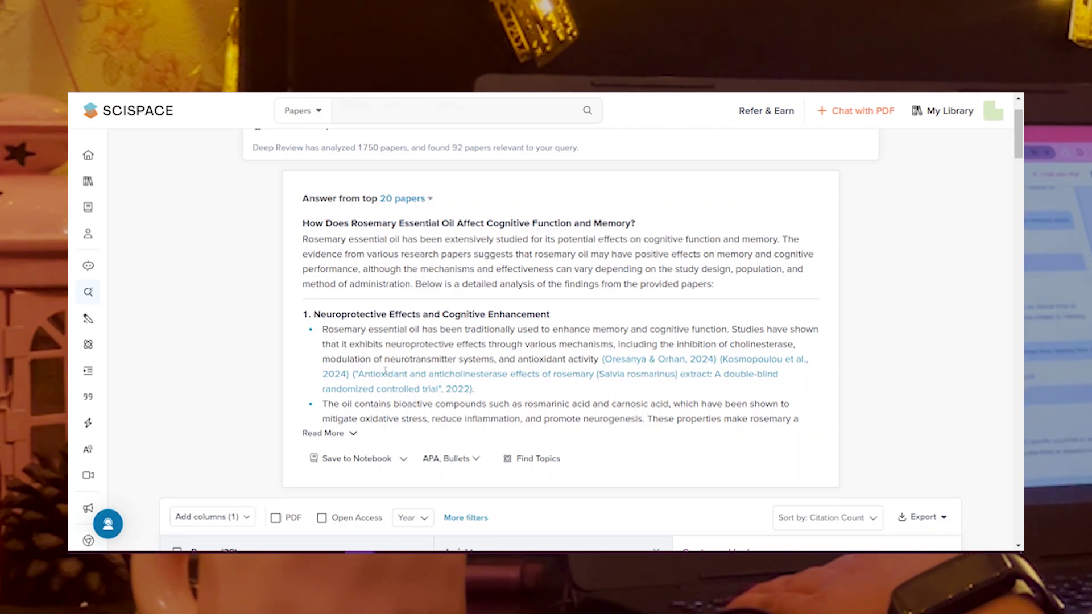
{"action": "left_click", "coordinate": [351, 432]}
{"action": "scroll", "coordinate": [418, 414], "scroll_direction": "down", "scroll_amount": 1}
{"action": "scroll", "coordinate": [419, 414], "scroll_direction": "down", "scroll_amount": 1}
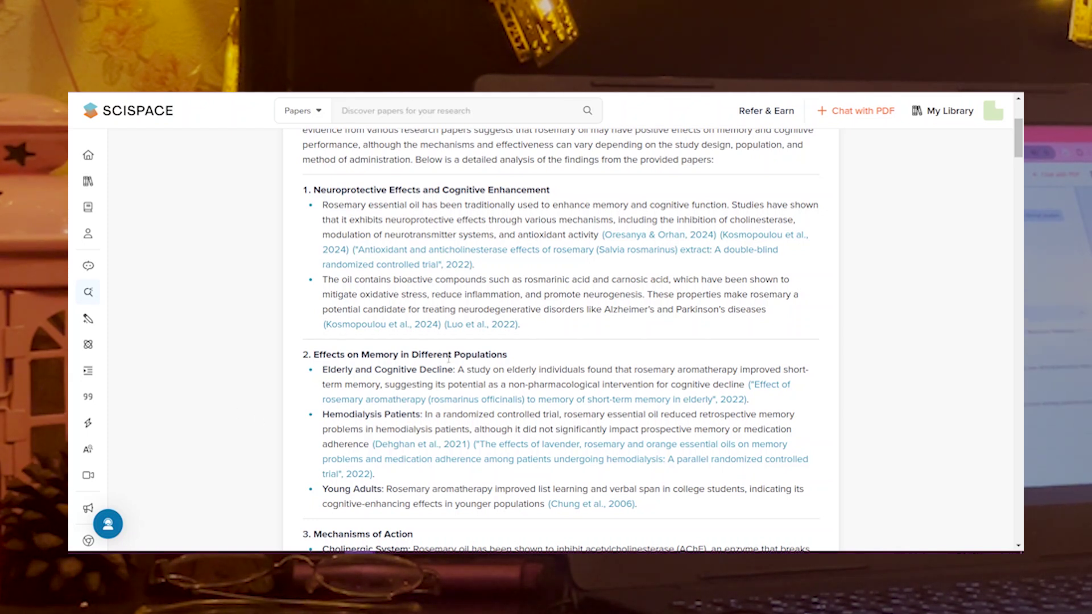
{"action": "scroll", "coordinate": [449, 359], "scroll_direction": "down", "scroll_amount": 1}
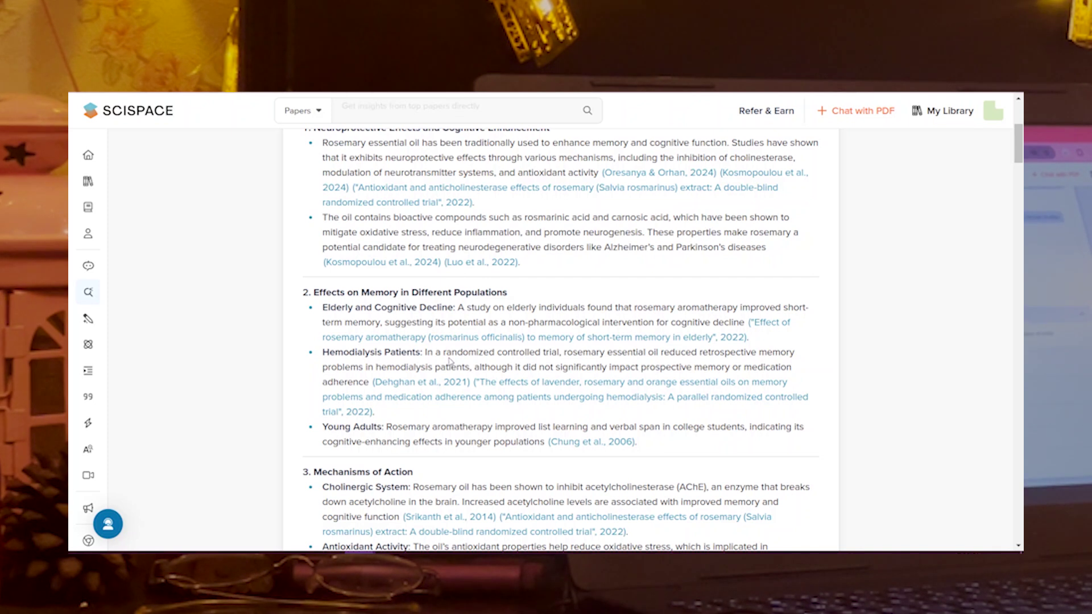
{"action": "scroll", "coordinate": [450, 360], "scroll_direction": "down", "scroll_amount": 2}
{"action": "scroll", "coordinate": [450, 360], "scroll_direction": "down", "scroll_amount": 1}
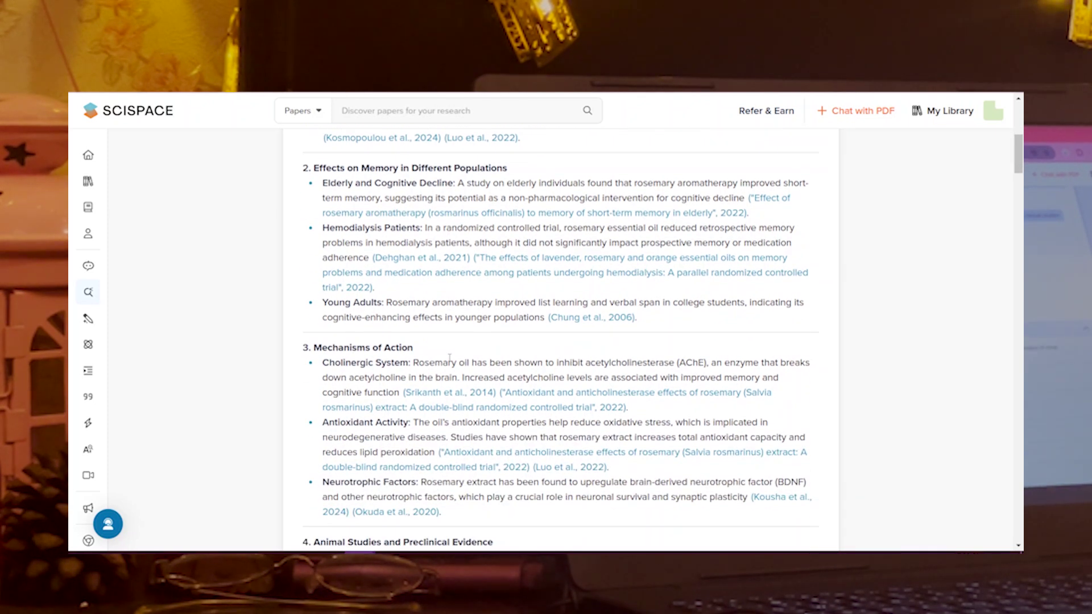
{"action": "scroll", "coordinate": [449, 357], "scroll_direction": "down", "scroll_amount": 2}
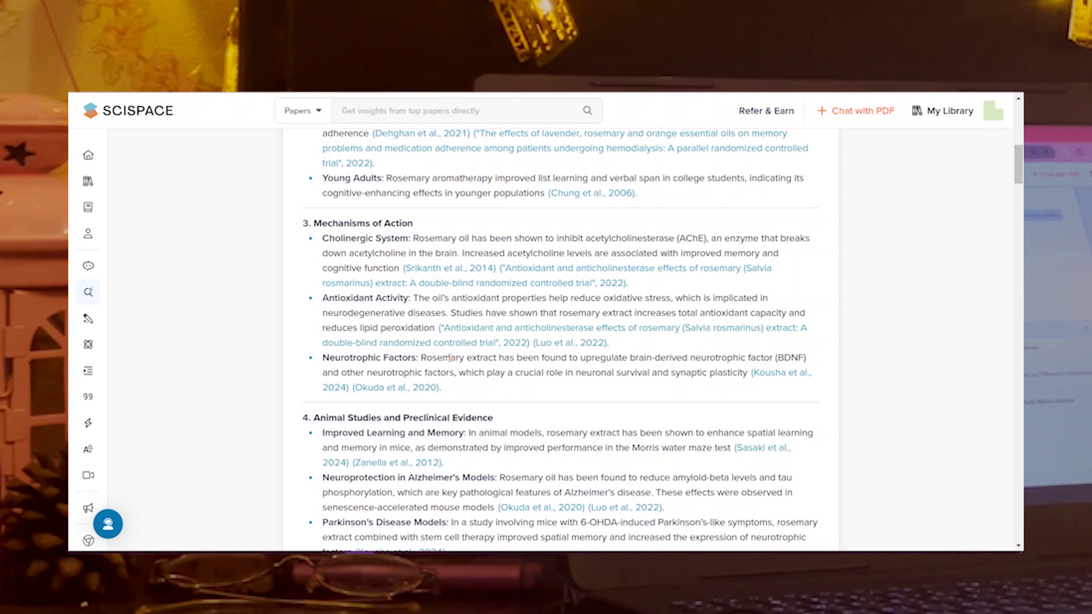
{"action": "scroll", "coordinate": [450, 359], "scroll_direction": "down", "scroll_amount": 3}
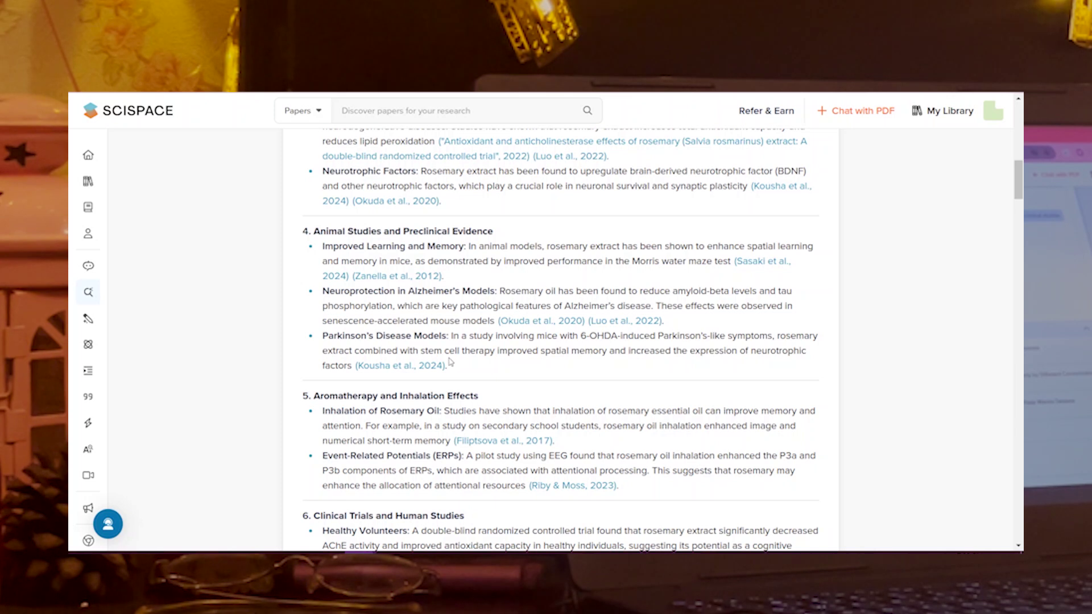
{"action": "scroll", "coordinate": [451, 362], "scroll_direction": "down", "scroll_amount": 1}
{"action": "scroll", "coordinate": [374, 272], "scroll_direction": "down", "scroll_amount": 2}
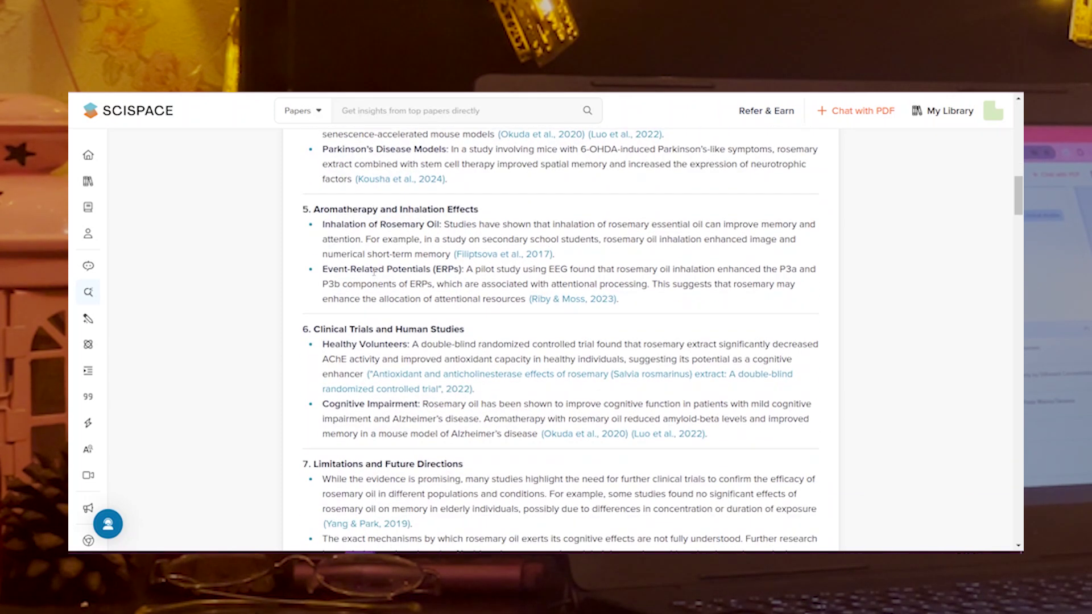
{"action": "scroll", "coordinate": [704, 236], "scroll_direction": "down", "scroll_amount": 1}
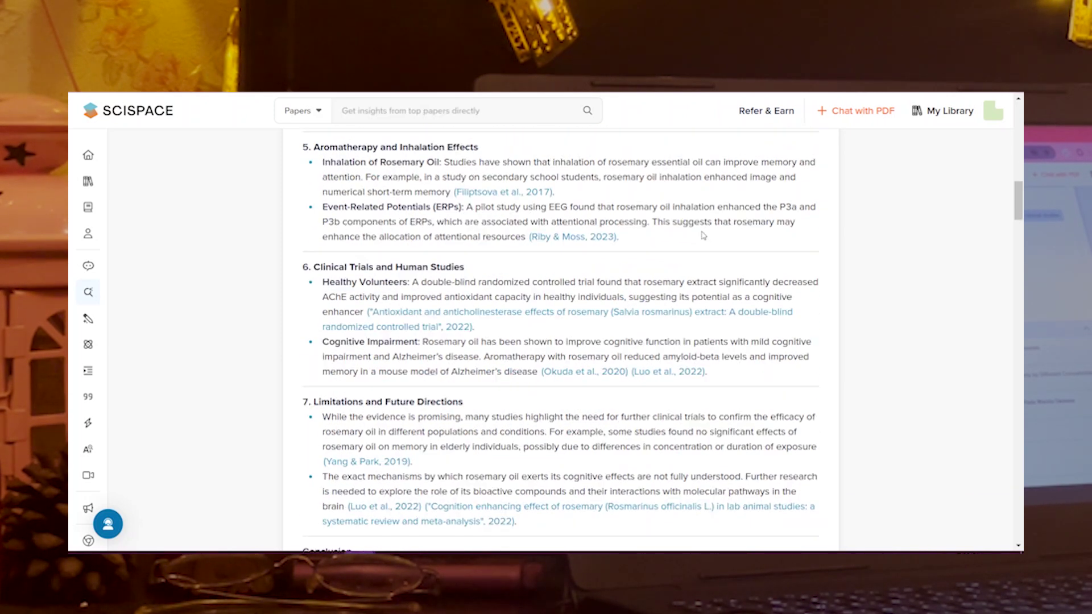
{"action": "scroll", "coordinate": [704, 235], "scroll_direction": "down", "scroll_amount": 1}
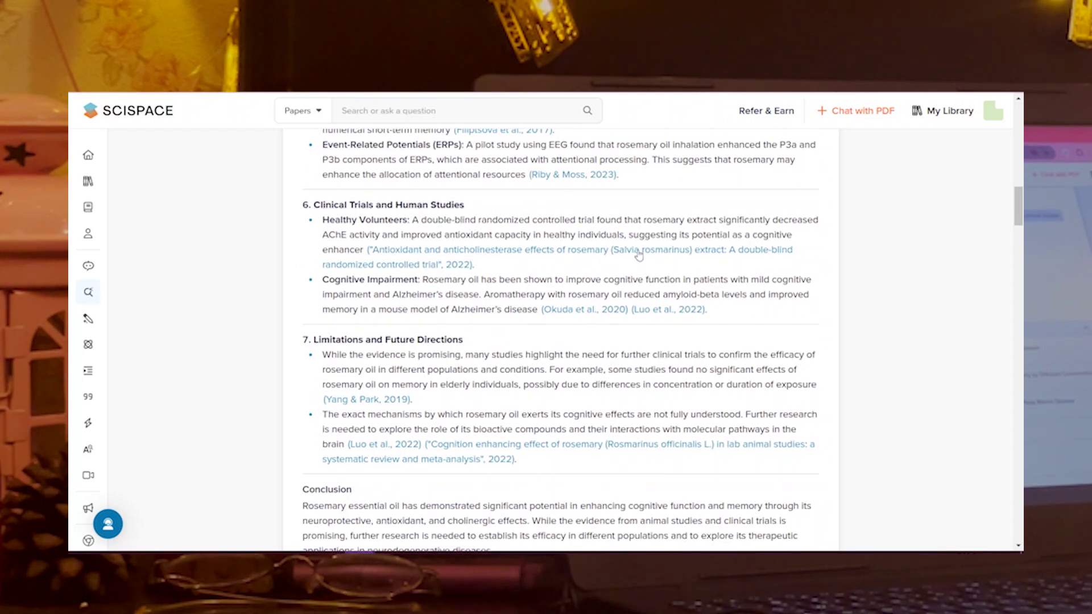
- Open a chat on the cited double-blind trial of rosemary (Salvia rosmarinus) extract and ask the suggested question about novel methodologies or approaches
{"action": "left_click", "coordinate": [545, 255]}
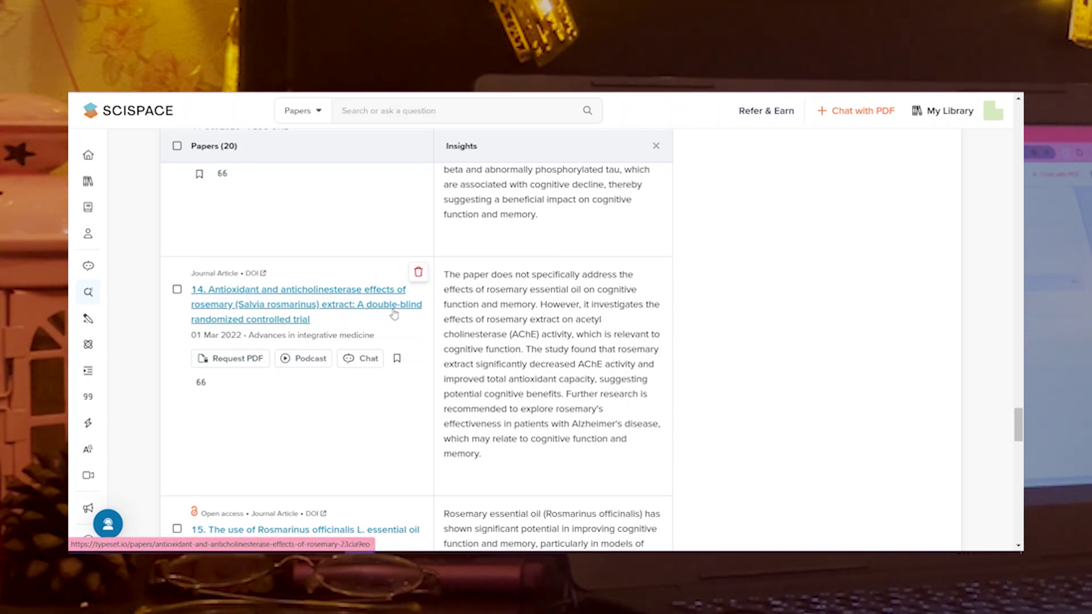
{"action": "left_click", "coordinate": [364, 358]}
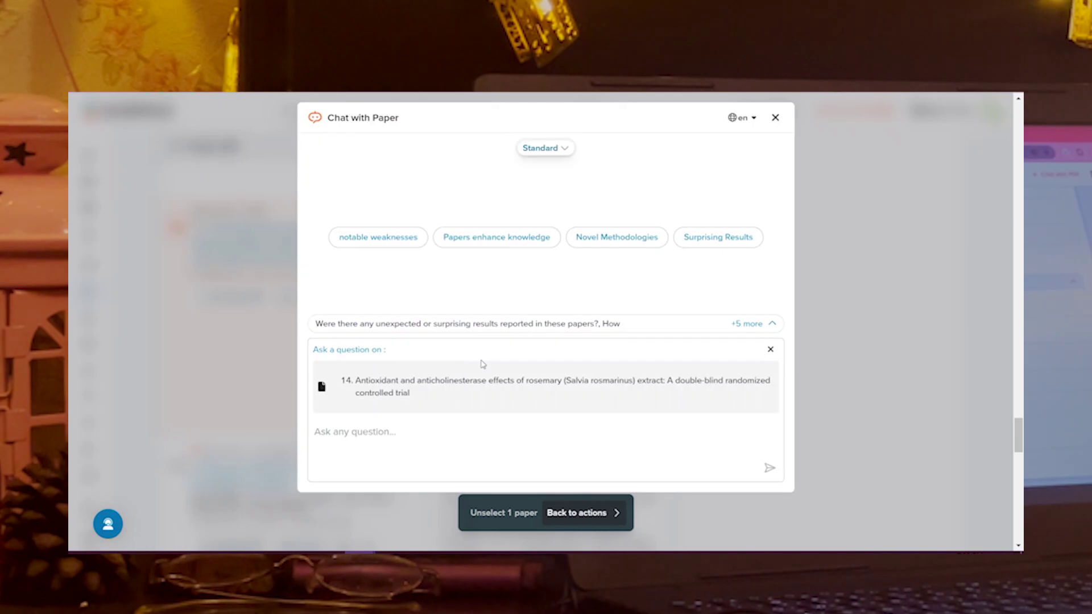
{"action": "left_click", "coordinate": [493, 431]}
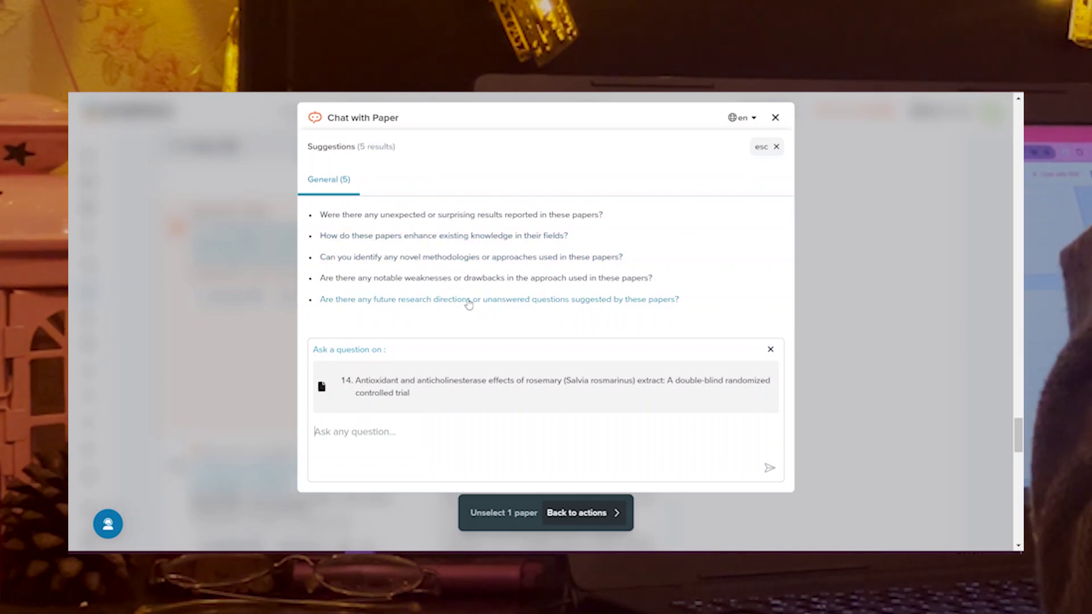
{"action": "left_click", "coordinate": [501, 265]}
- Switch the chat model to High Quality, read the answer on the study's methodologies to its end, and close the chat
{"action": "left_click", "coordinate": [542, 147]}
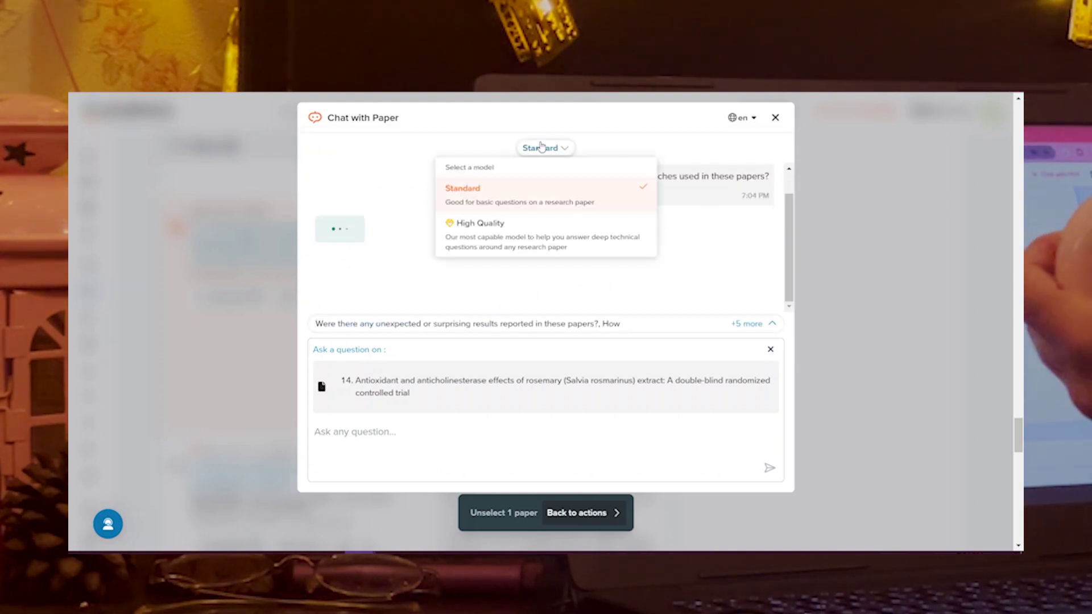
{"action": "left_click", "coordinate": [543, 247]}
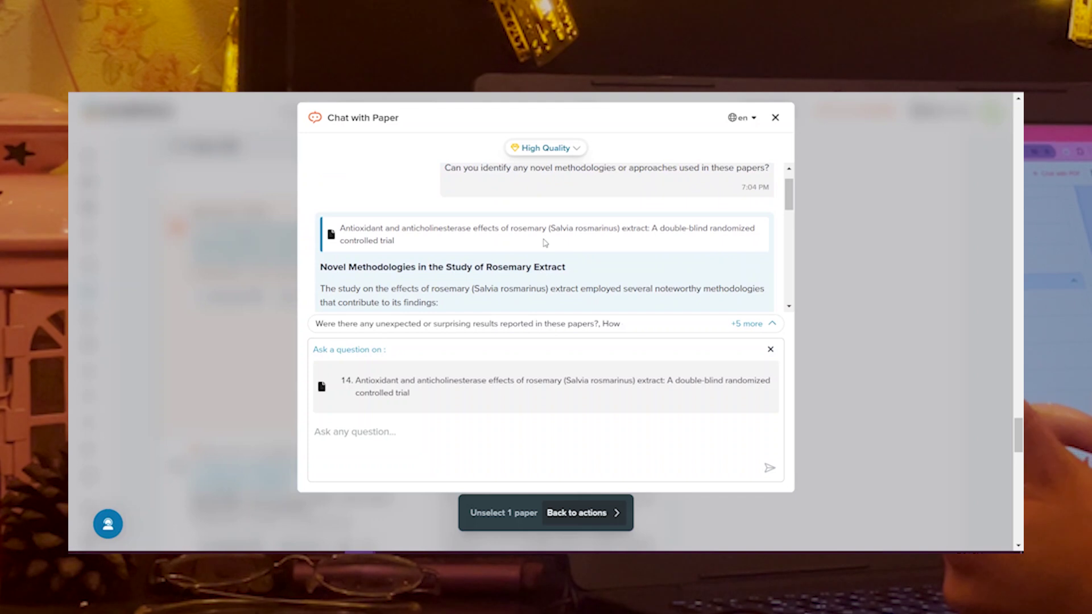
{"action": "scroll", "coordinate": [504, 221], "scroll_direction": "down", "scroll_amount": 1}
{"action": "scroll", "coordinate": [504, 221], "scroll_direction": "down", "scroll_amount": 1}
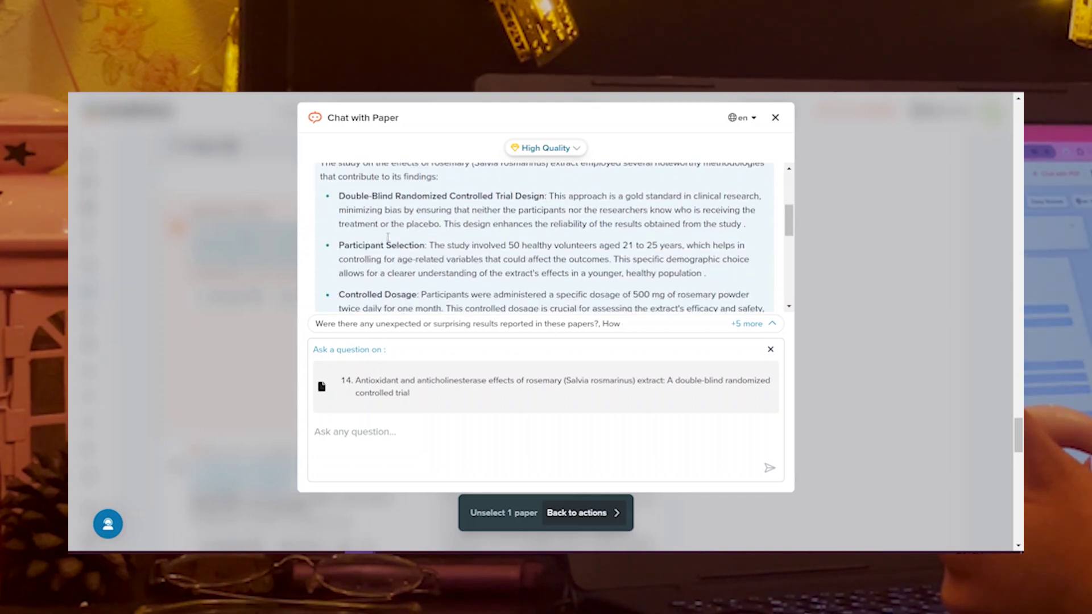
{"action": "scroll", "coordinate": [392, 233], "scroll_direction": "down", "scroll_amount": 1}
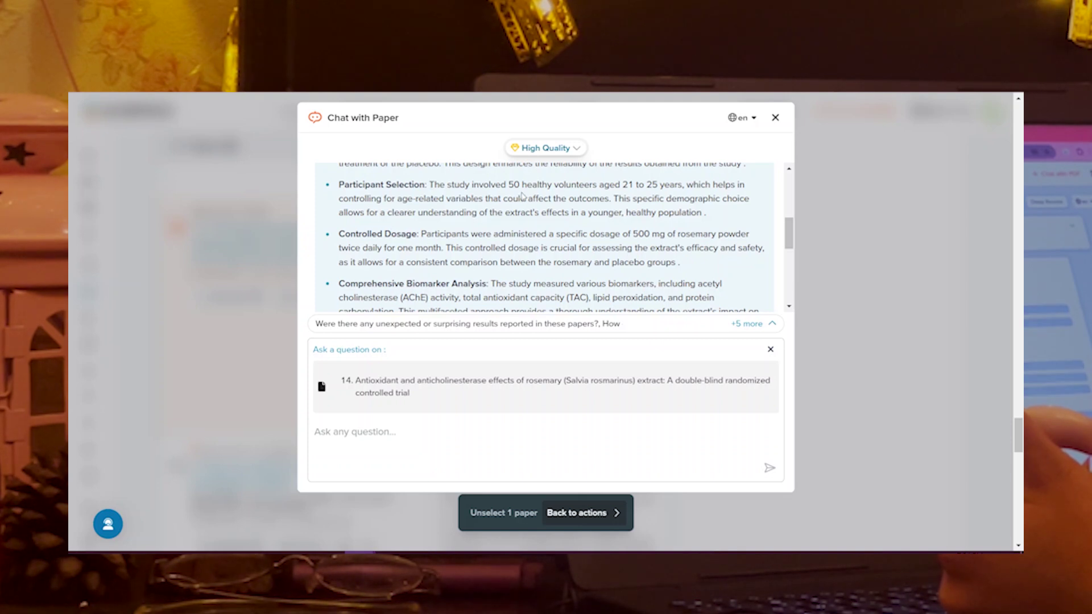
{"action": "scroll", "coordinate": [522, 195], "scroll_direction": "down", "scroll_amount": 4}
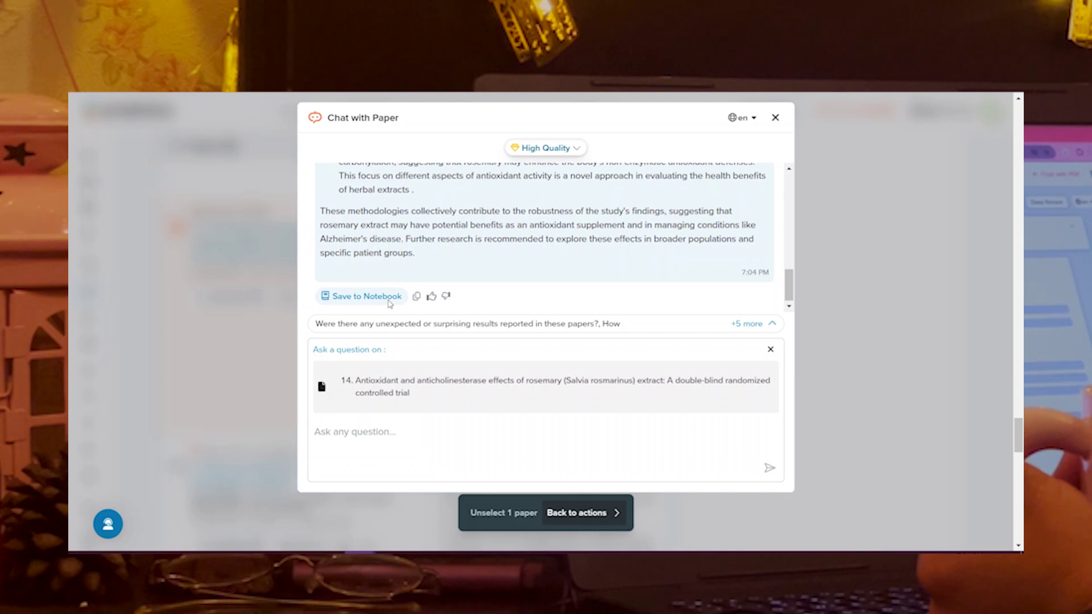
{"action": "left_click", "coordinate": [776, 118]}
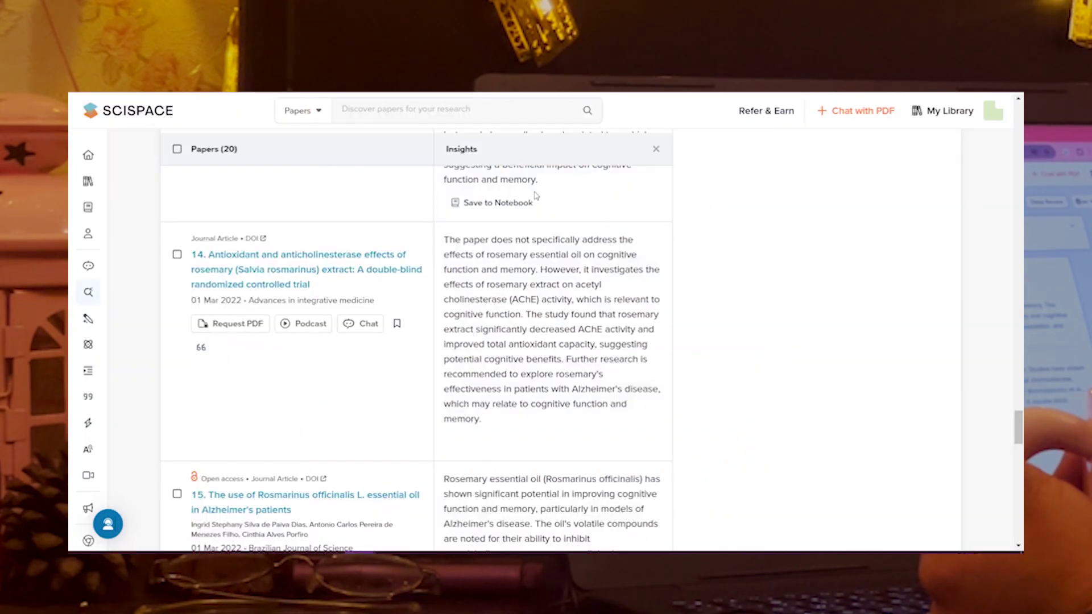
- Play the podcast of the rosemary extract trial paper and close the audio player
{"action": "left_click", "coordinate": [322, 328]}
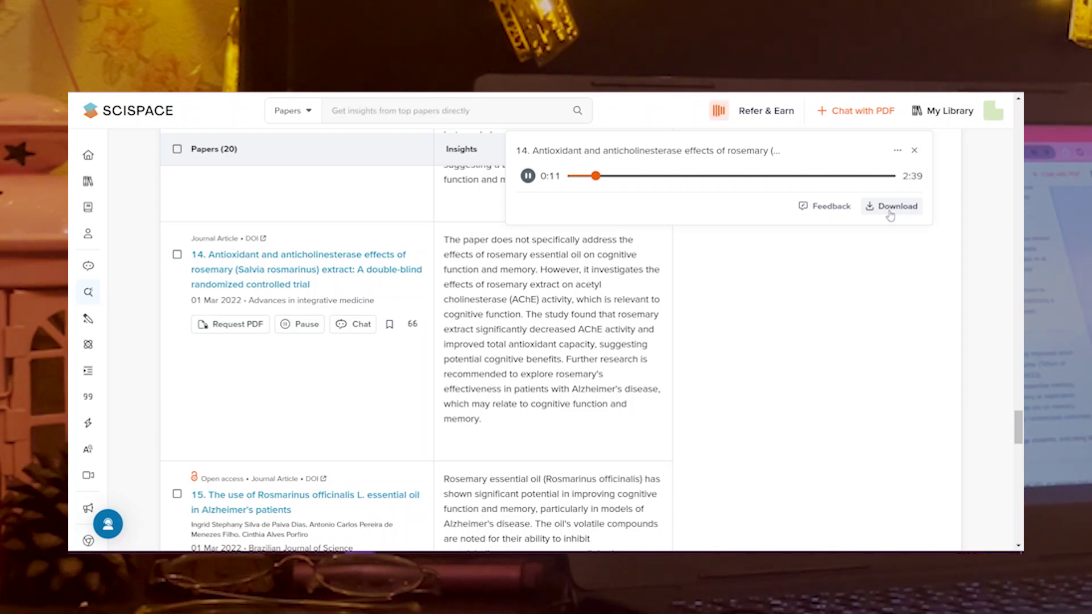
{"action": "left_click", "coordinate": [915, 151]}
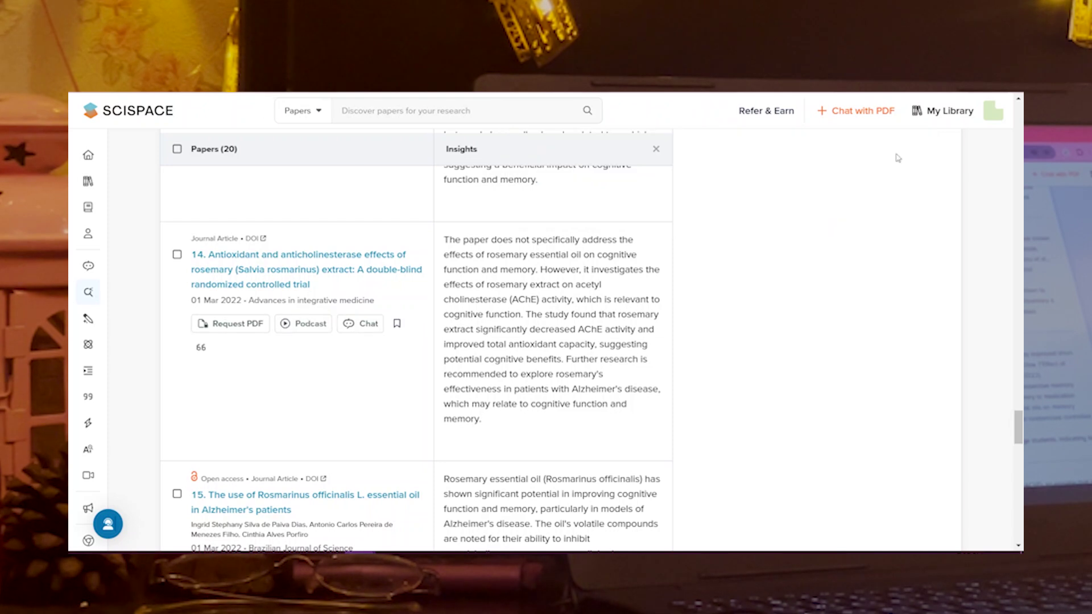
- Open the paper "The use of Rosmarinus officinalis L. essential oil in Alzheimer's patients" and expand its full abstract
{"action": "scroll", "coordinate": [445, 275], "scroll_direction": "down", "scroll_amount": 4}
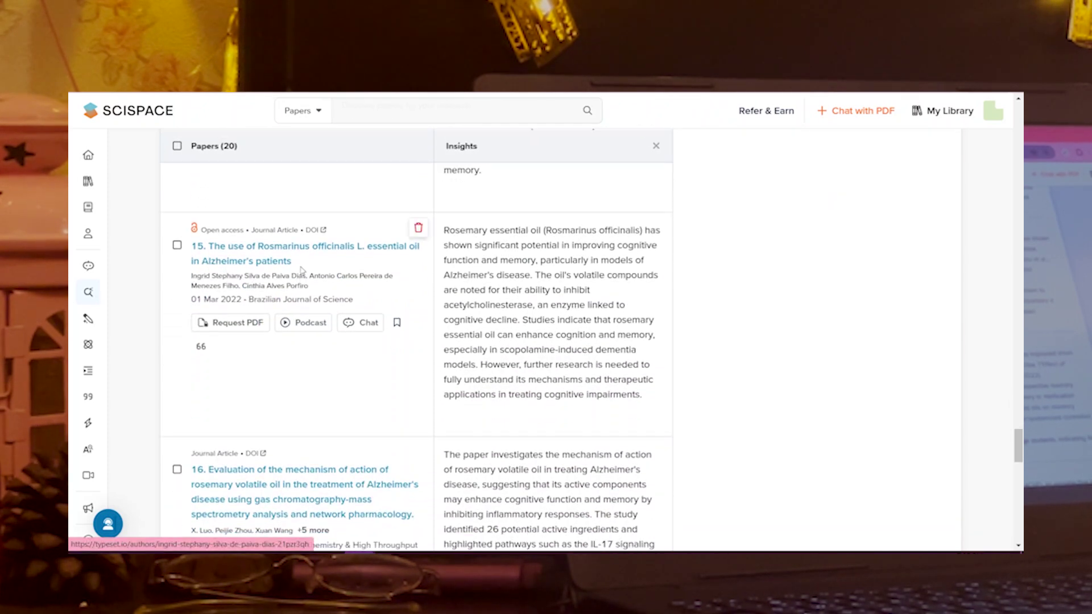
{"action": "left_click", "coordinate": [290, 251]}
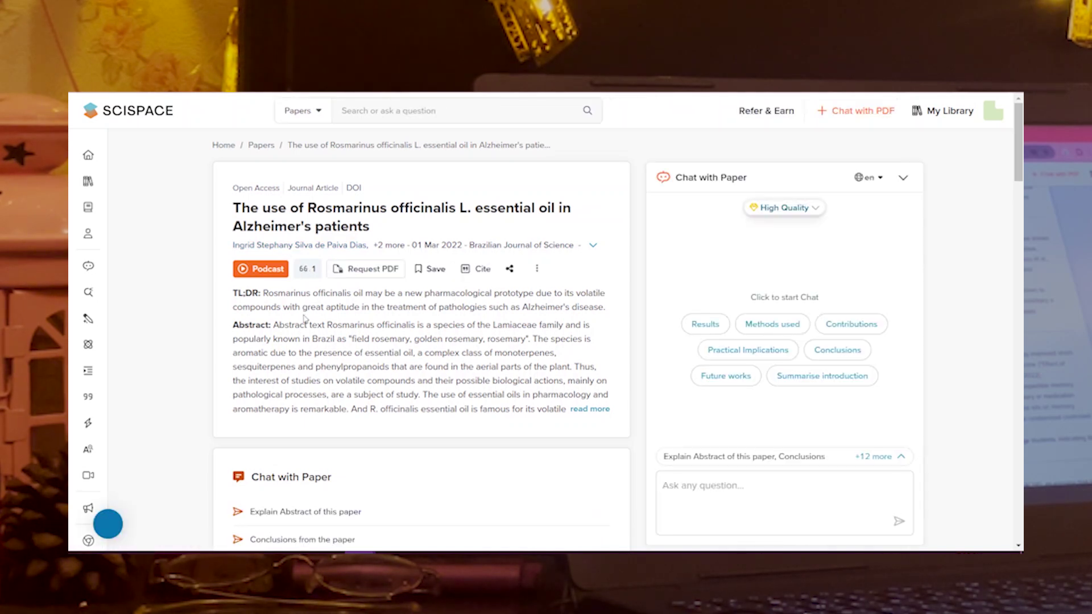
{"action": "left_click", "coordinate": [591, 410]}
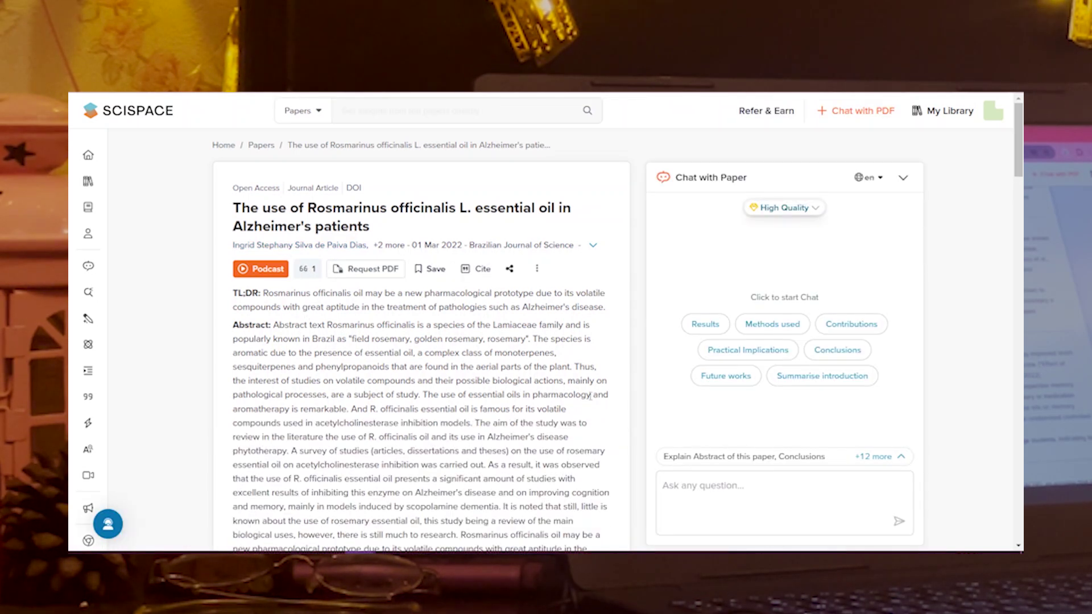
- Read the rest of the abstract, then return to the results table and examine the insights for paper 16 on rosemary volatile oil
{"action": "scroll", "coordinate": [590, 396], "scroll_direction": "down", "scroll_amount": 1}
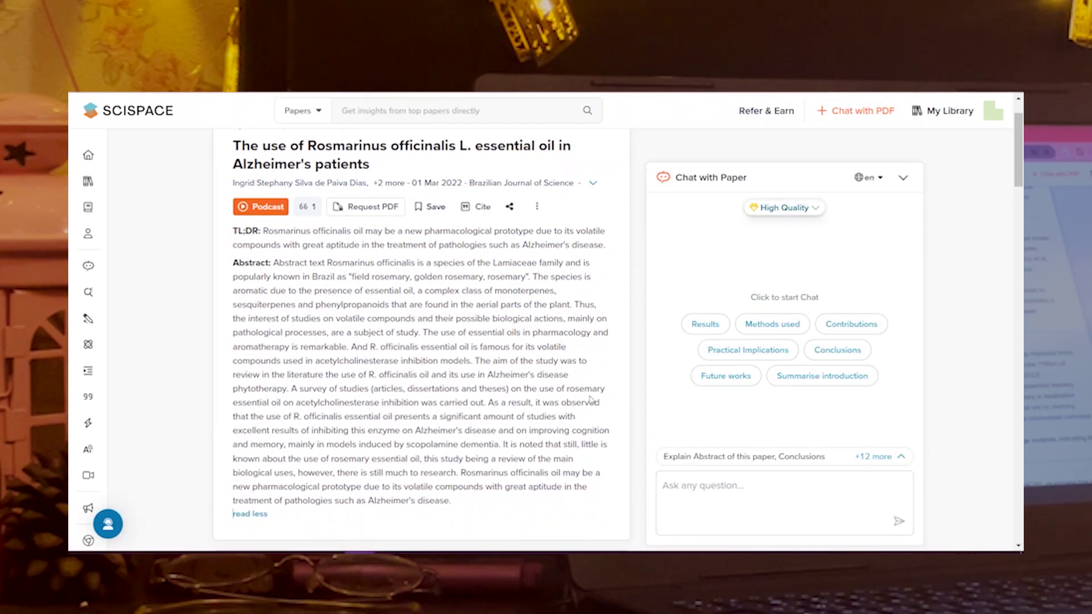
{"action": "left_click", "coordinate": [822, 351]}
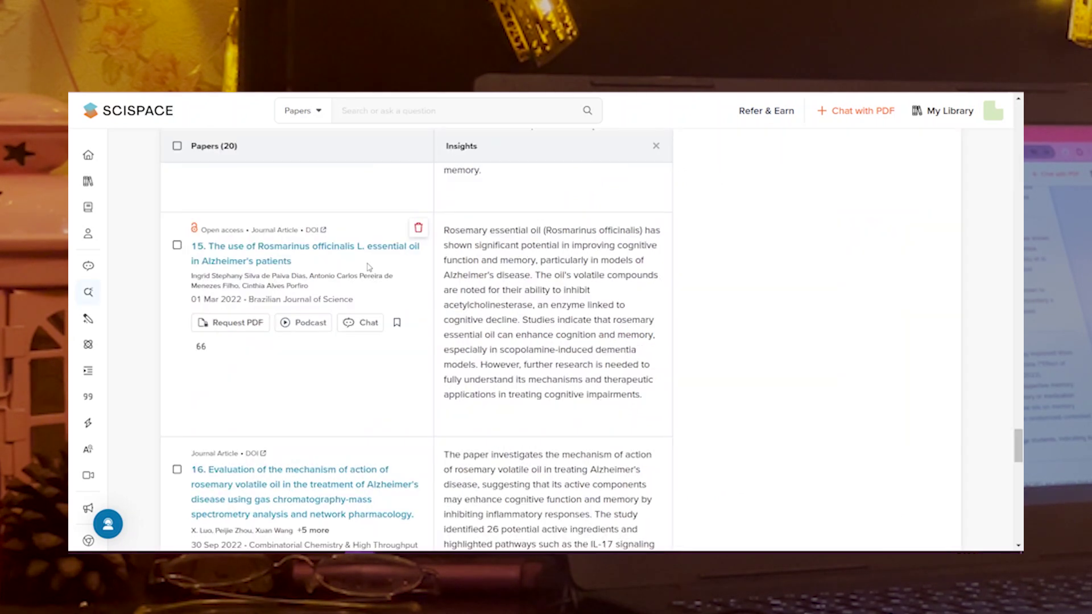
{"action": "scroll", "coordinate": [369, 268], "scroll_direction": "down", "scroll_amount": 5}
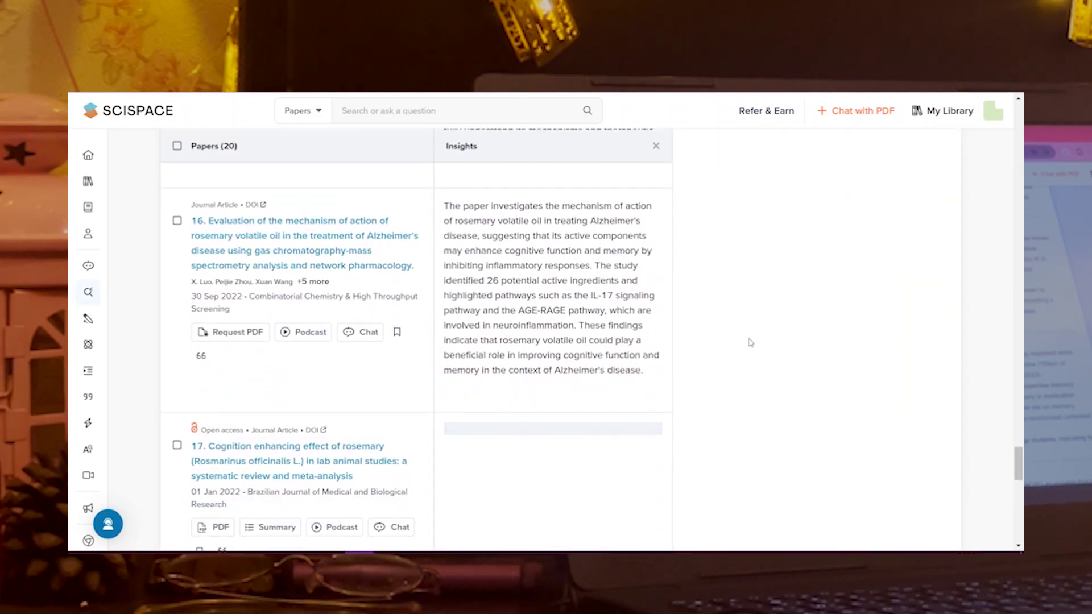
{"action": "left_click_drag", "start_coordinate": [444, 268], "coordinate": [642, 419]}
{"action": "left_click", "coordinate": [663, 439]}
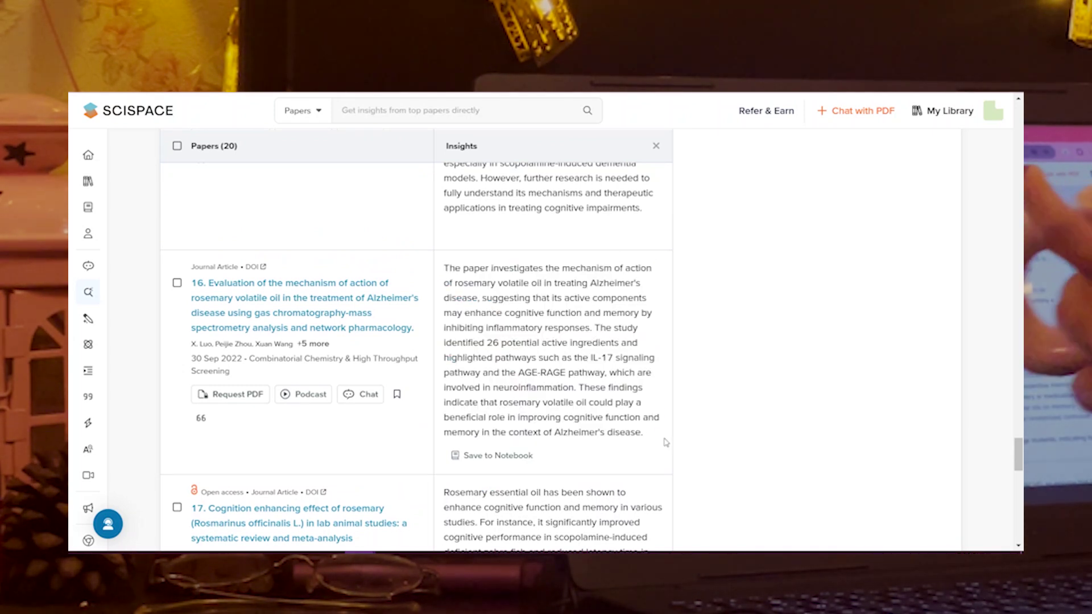
- Apply the Numbered citation style to the summary answer, keeping the Bullets answer format
{"action": "left_click_drag", "start_coordinate": [1019, 455], "coordinate": [1019, 197]}
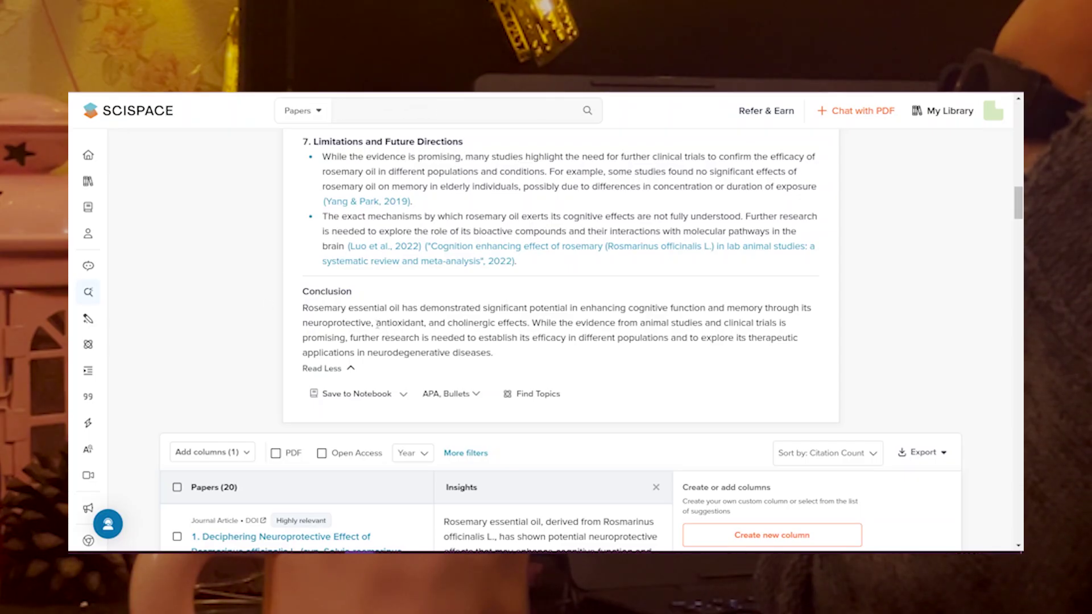
{"action": "scroll", "coordinate": [507, 343], "scroll_direction": "up", "scroll_amount": 4}
{"action": "scroll", "coordinate": [506, 343], "scroll_direction": "up", "scroll_amount": 1}
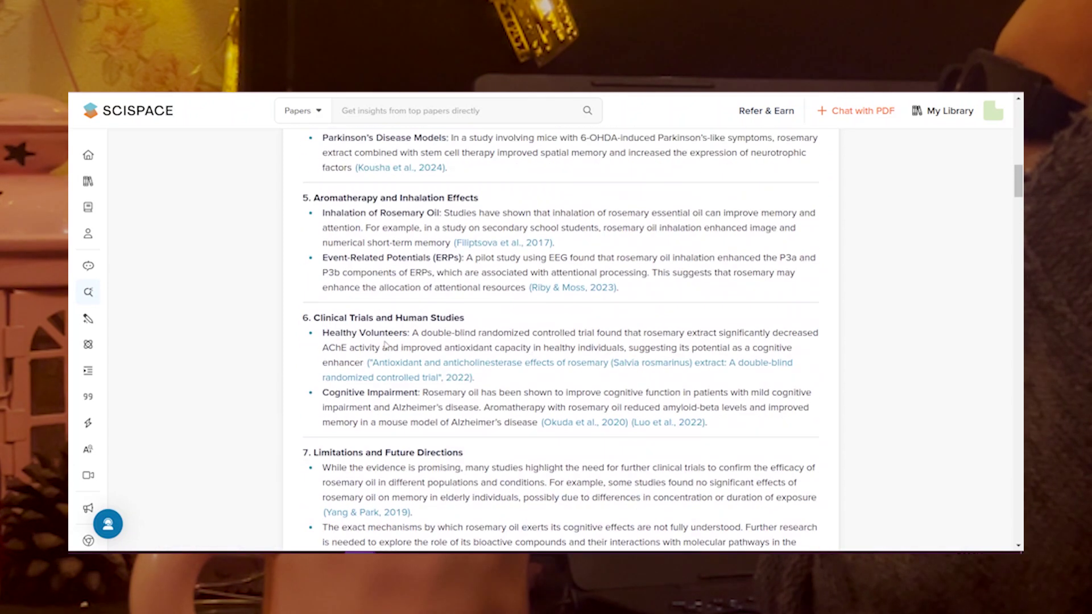
{"action": "scroll", "coordinate": [483, 391], "scroll_direction": "down", "scroll_amount": 2}
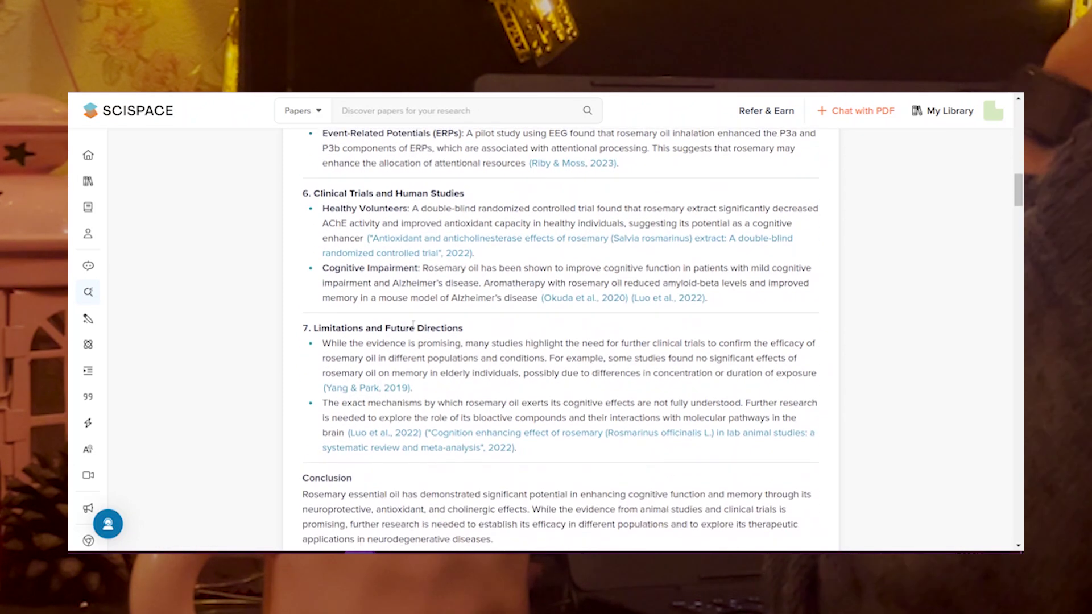
{"action": "scroll", "coordinate": [472, 354], "scroll_direction": "down", "scroll_amount": 1}
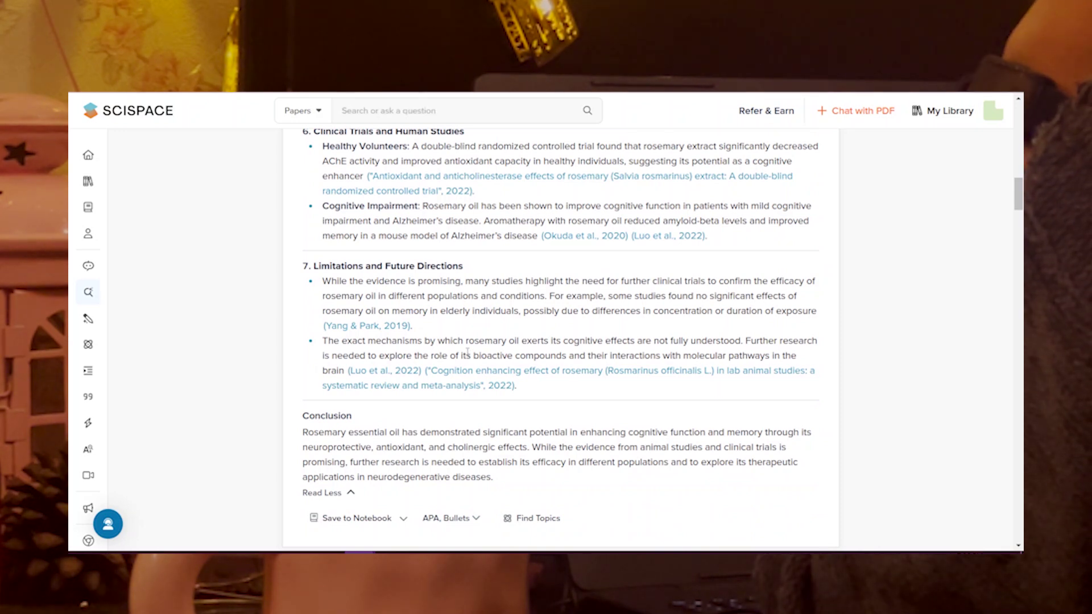
{"action": "scroll", "coordinate": [468, 351], "scroll_direction": "down", "scroll_amount": 1}
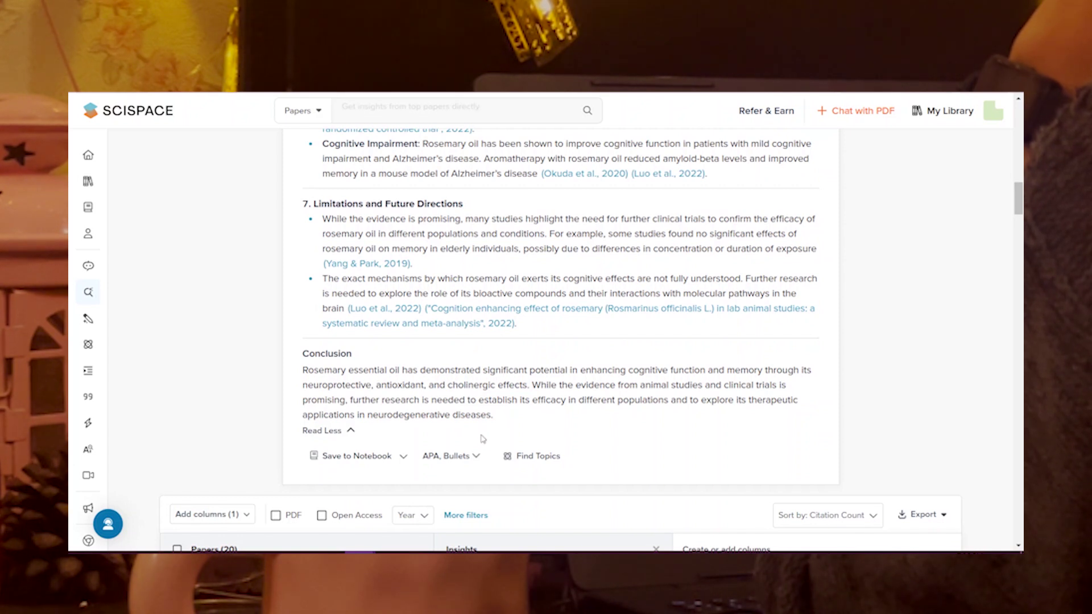
{"action": "left_click", "coordinate": [476, 456]}
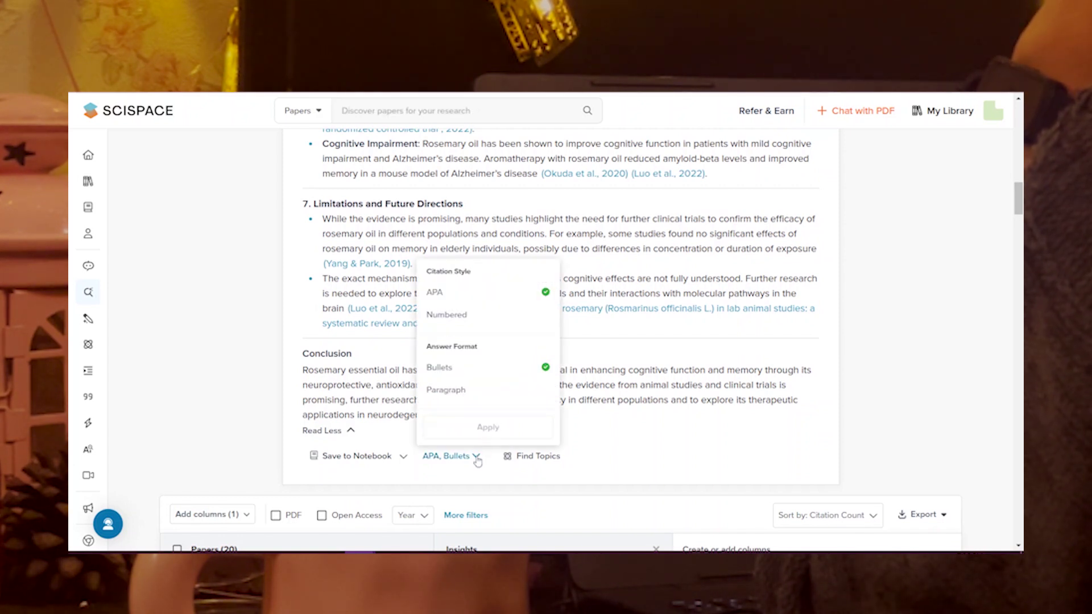
{"action": "left_click", "coordinate": [480, 317]}
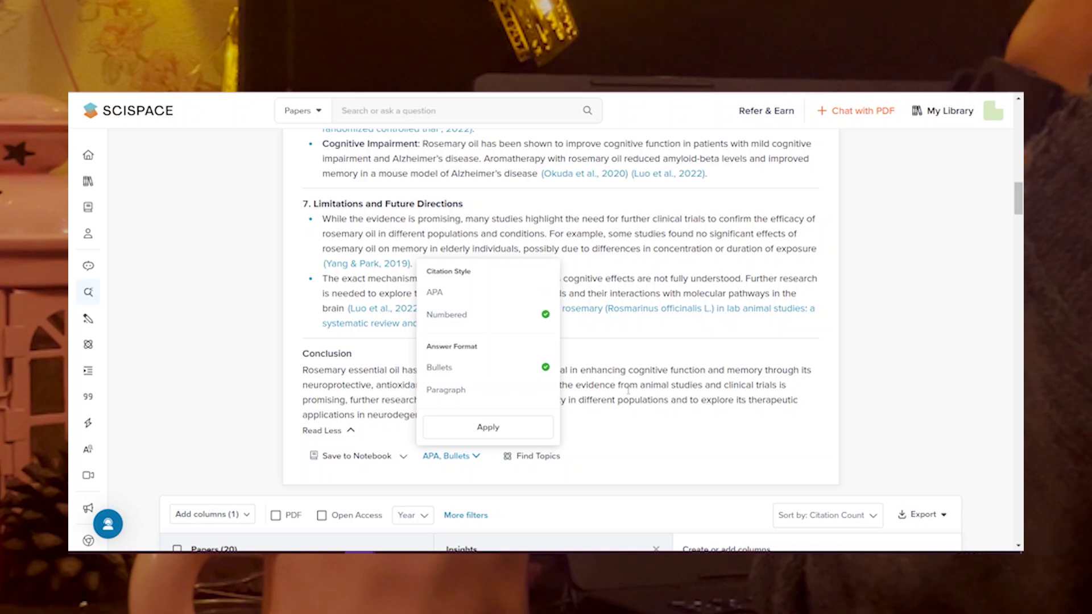
{"action": "left_click", "coordinate": [488, 427]}
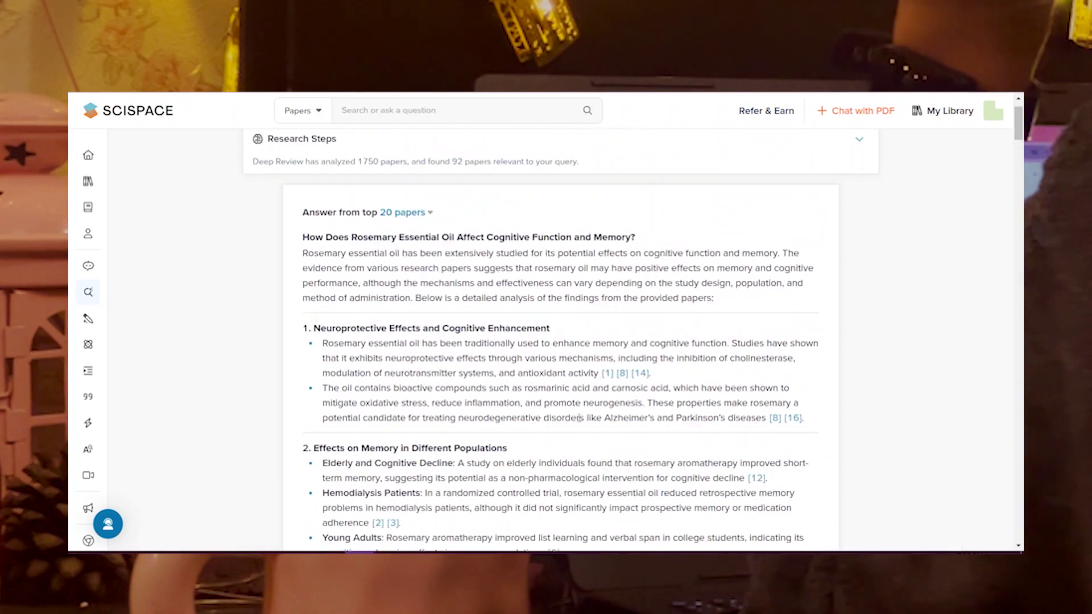
- Follow numbered citation [9] under Neurotrophic Factors to its paper in the results table and return to the summary
{"action": "scroll", "coordinate": [684, 412], "scroll_direction": "down", "scroll_amount": 8}
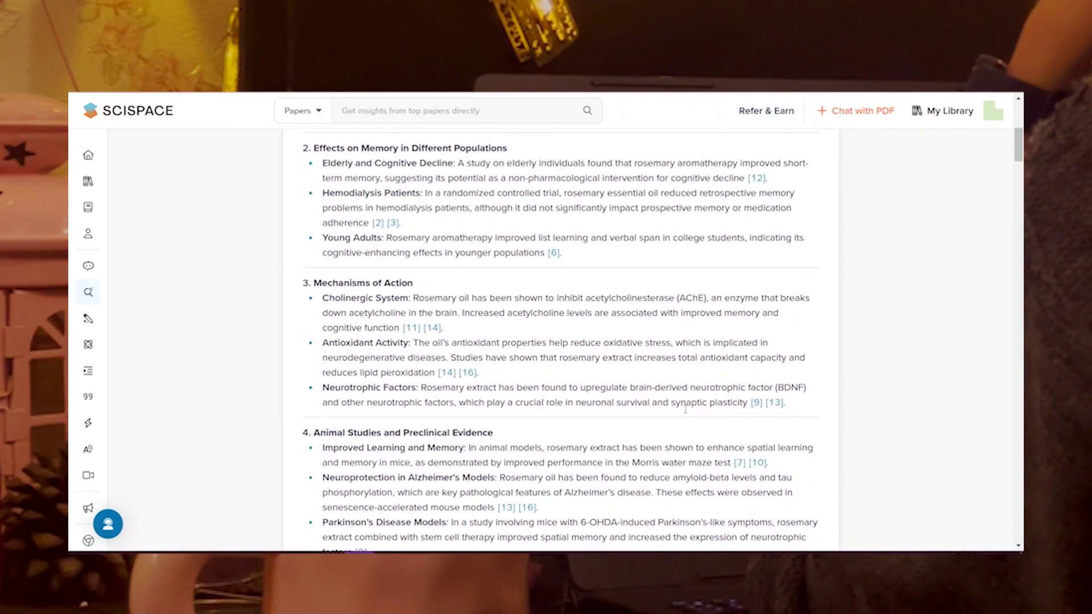
{"action": "left_click", "coordinate": [759, 279]}
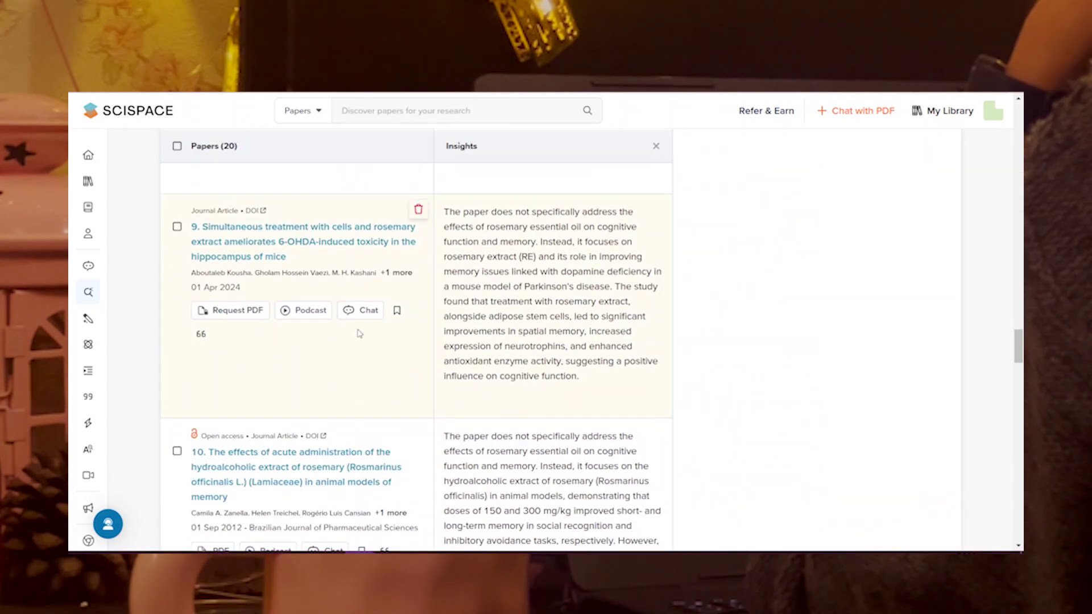
{"action": "left_click_drag", "start_coordinate": [1021, 357], "coordinate": [1020, 164]}
- Save the summary answer on rosemary essential oil and memory to the notebook
{"action": "scroll", "coordinate": [662, 297], "scroll_direction": "down", "scroll_amount": 8}
{"action": "scroll", "coordinate": [660, 298], "scroll_direction": "down", "scroll_amount": 1}
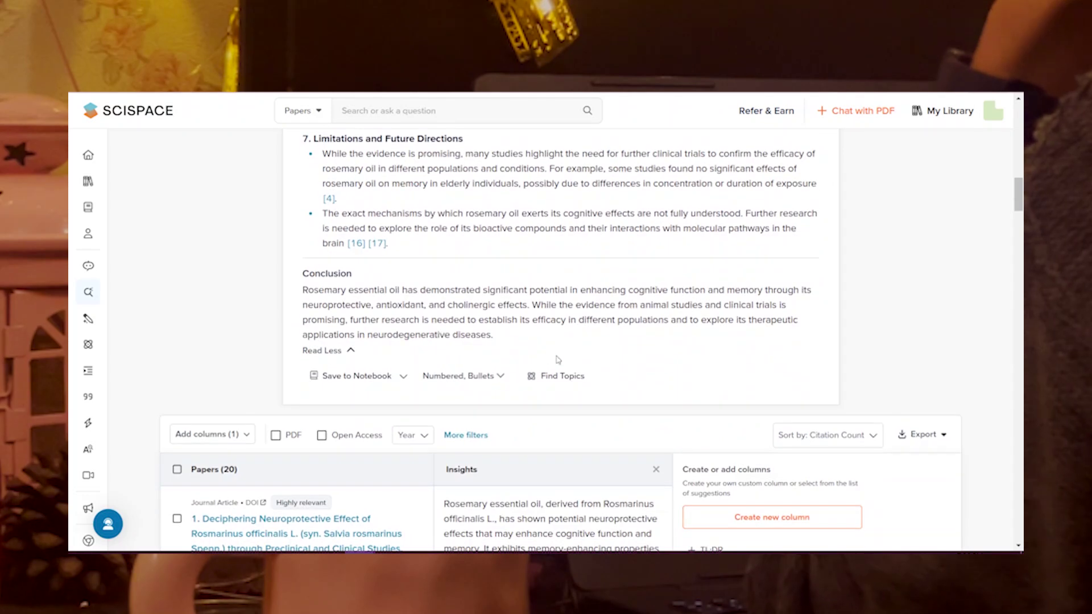
{"action": "left_click", "coordinate": [375, 377]}
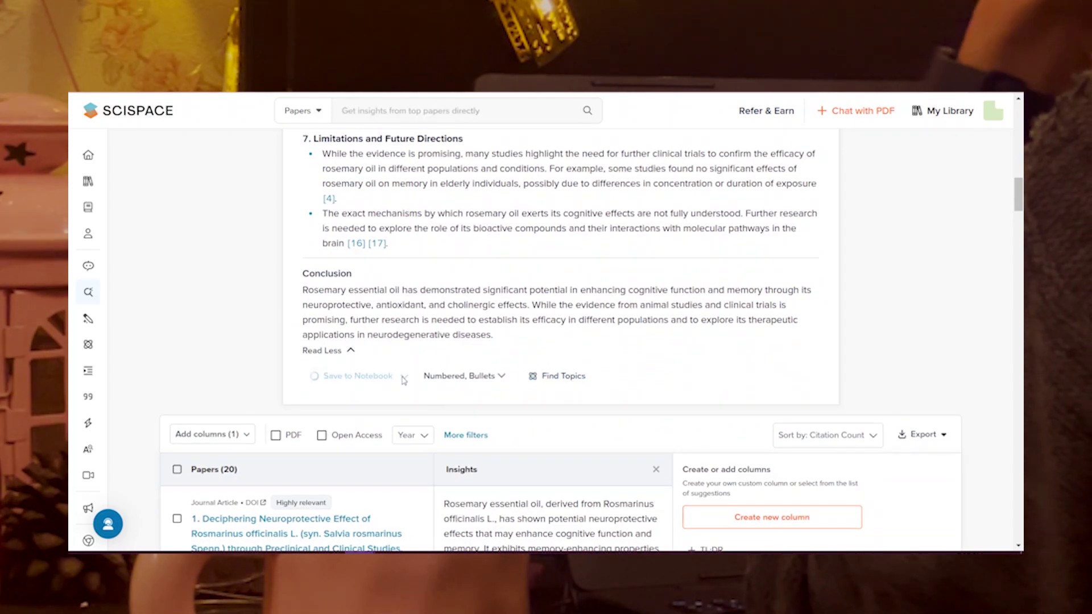
- In the Rosemary Review notebook, view the editable details of the citation under Inhalation of Rosemary Oil and close them without changes
{"action": "scroll", "coordinate": [398, 321], "scroll_direction": "up", "scroll_amount": 5}
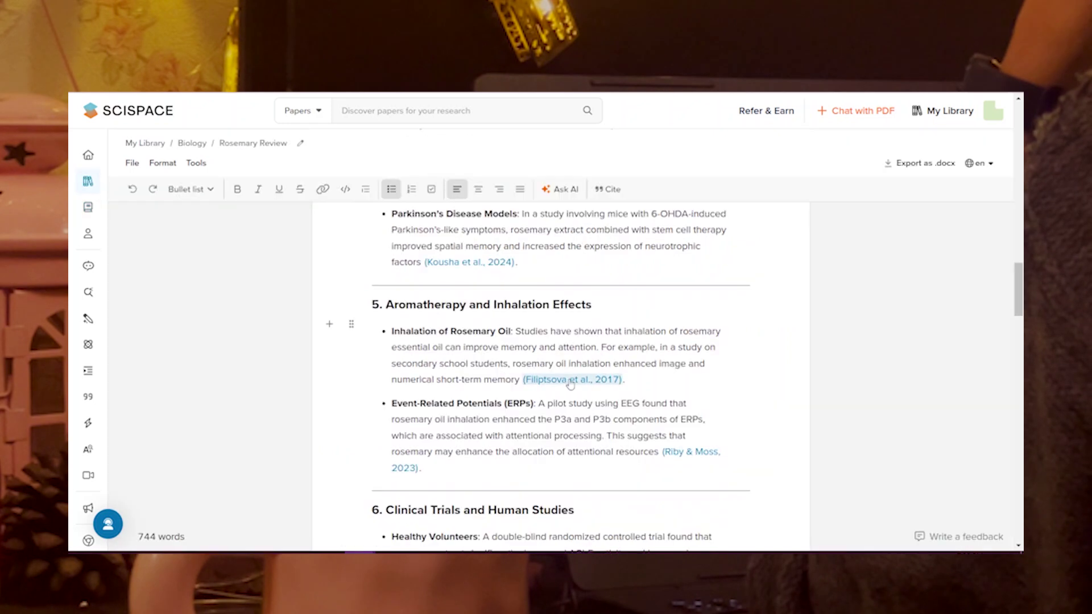
{"action": "left_click", "coordinate": [571, 381]}
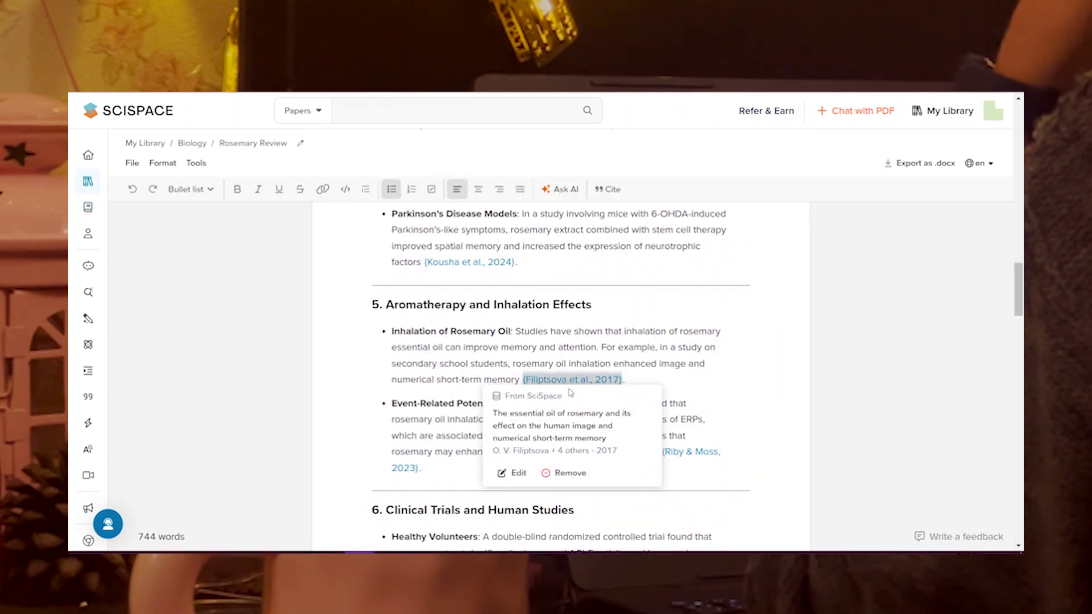
{"action": "left_click", "coordinate": [513, 474]}
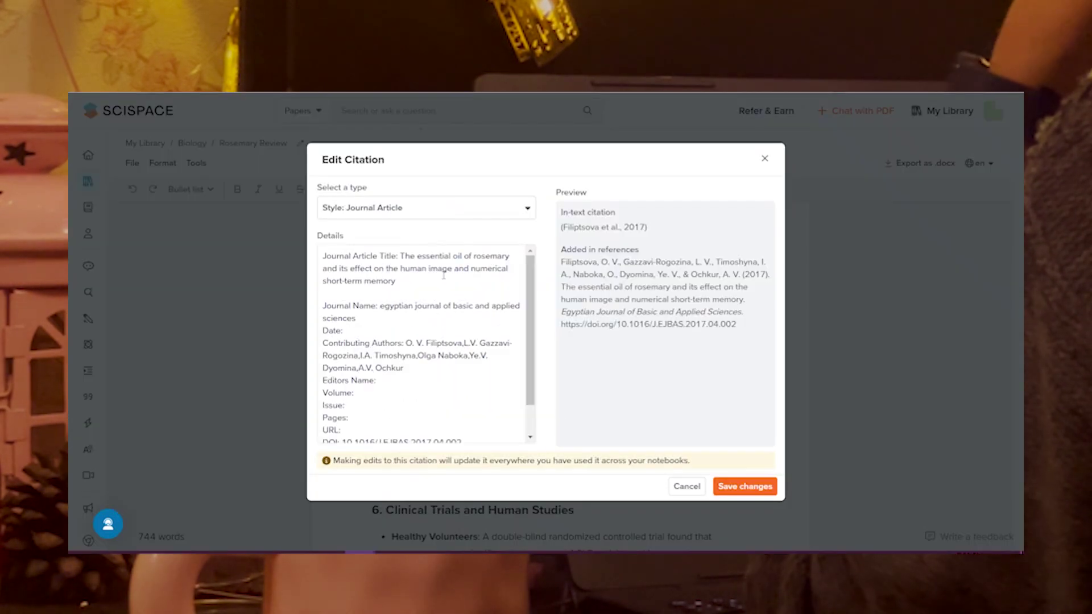
{"action": "left_click", "coordinate": [765, 158]}
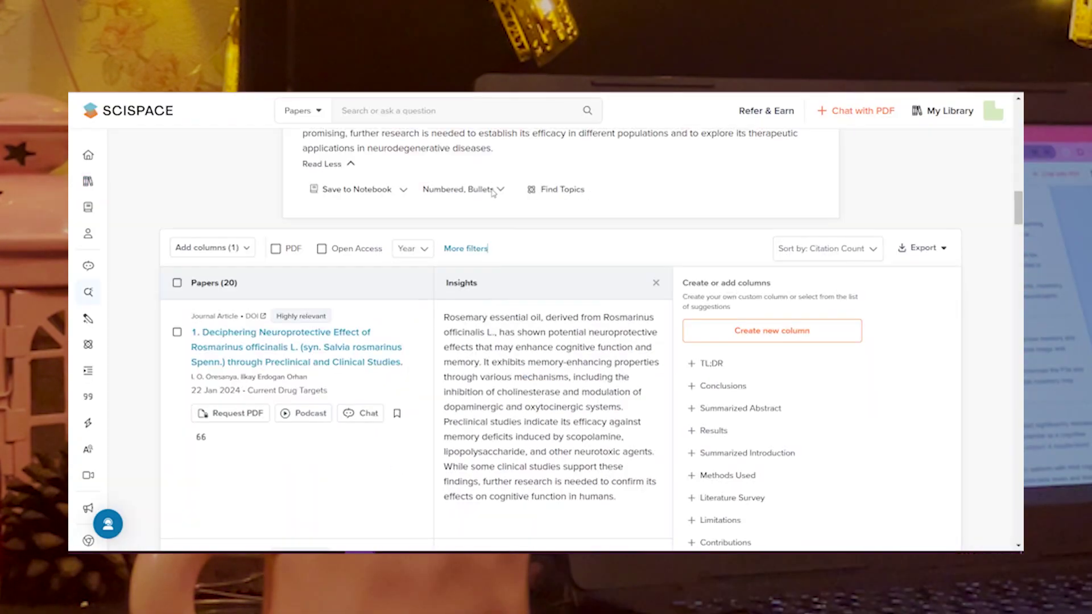
- Return to the Deep Review answer, expand its Research Steps, and review the query refinement and the executed search queries
{"action": "scroll", "coordinate": [493, 194], "scroll_direction": "up", "scroll_amount": 20}
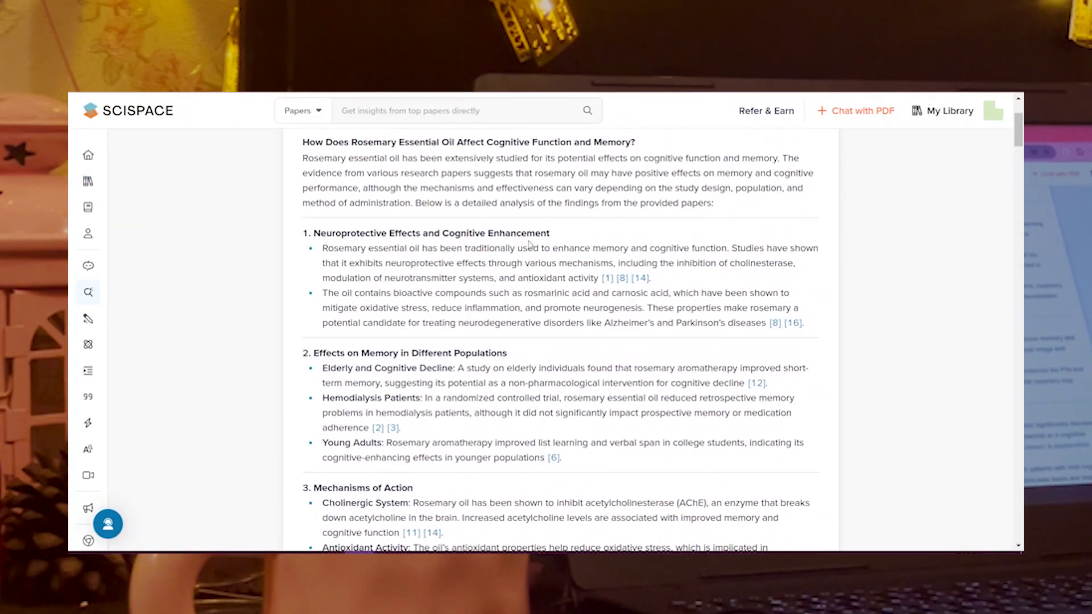
{"action": "left_click", "coordinate": [329, 206]}
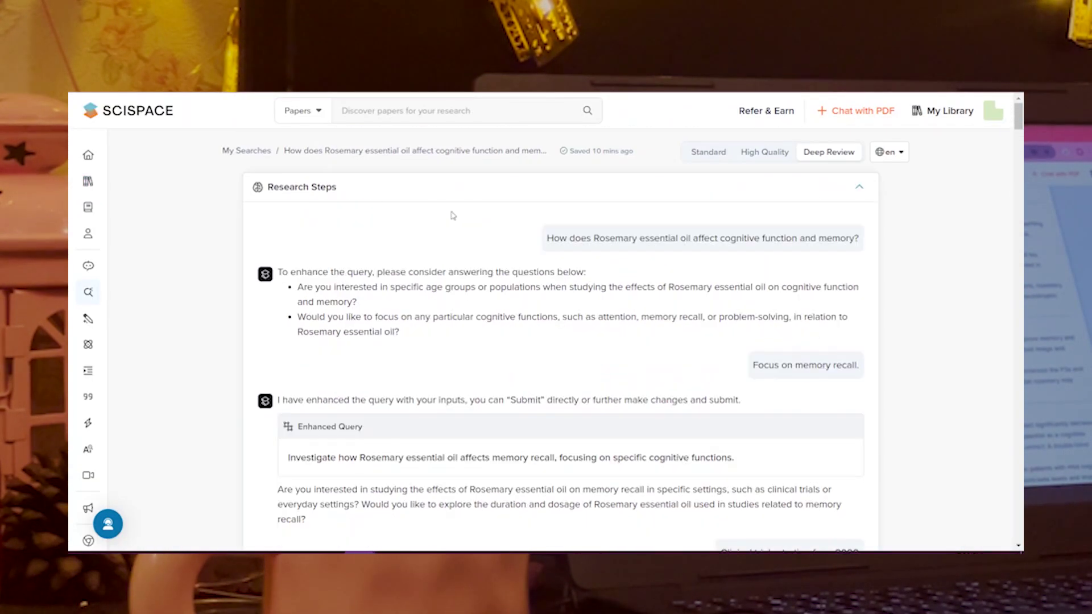
{"action": "scroll", "coordinate": [328, 262], "scroll_direction": "down", "scroll_amount": 12}
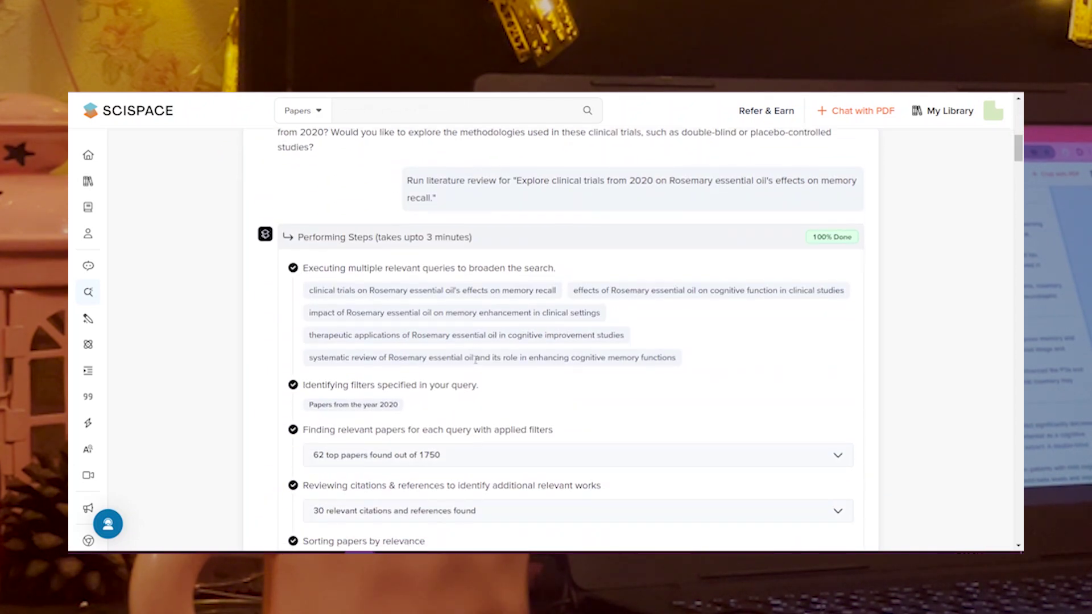
{"action": "scroll", "coordinate": [381, 247], "scroll_direction": "down", "scroll_amount": 2}
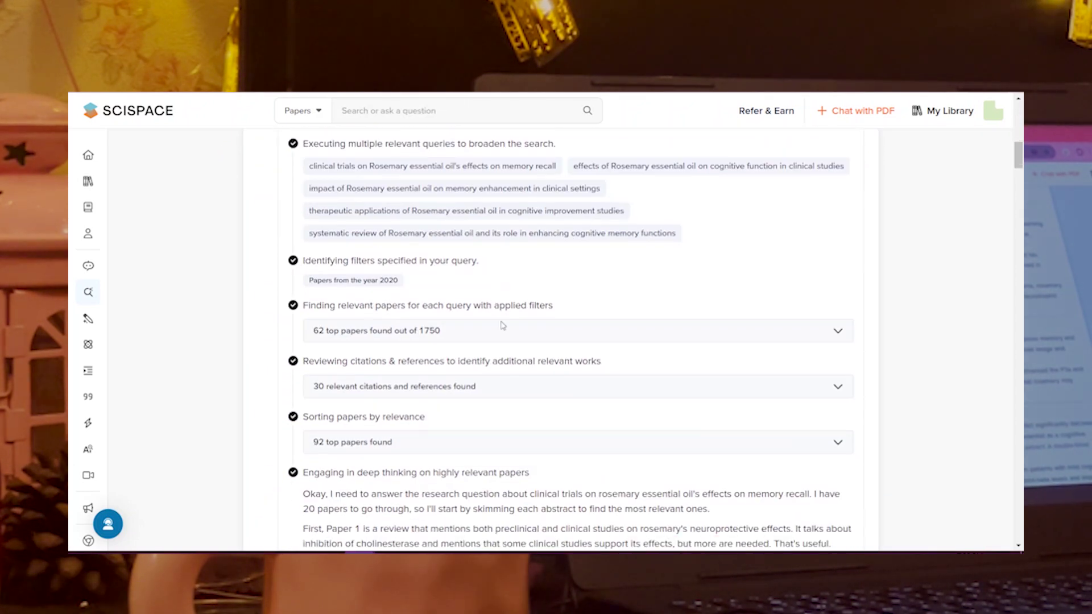
- Expand and examine the research-step lists of top papers per query, relevant citations and references, and papers sorted by relevance
{"action": "left_click", "coordinate": [537, 329]}
{"action": "scroll", "coordinate": [537, 329], "scroll_direction": "down", "scroll_amount": 1}
{"action": "left_click", "coordinate": [537, 268]}
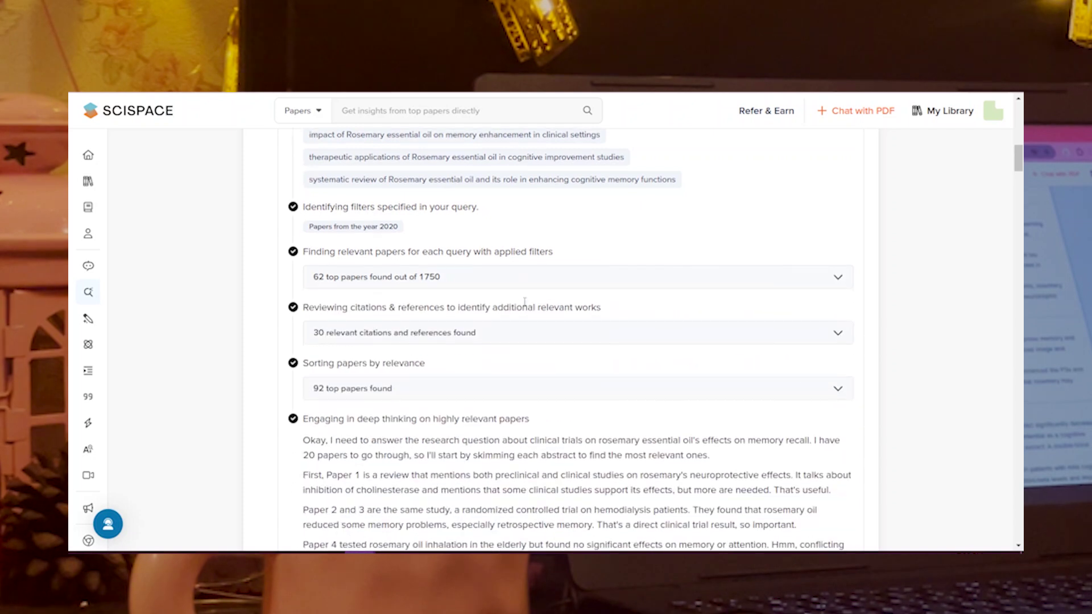
{"action": "left_click", "coordinate": [537, 269]}
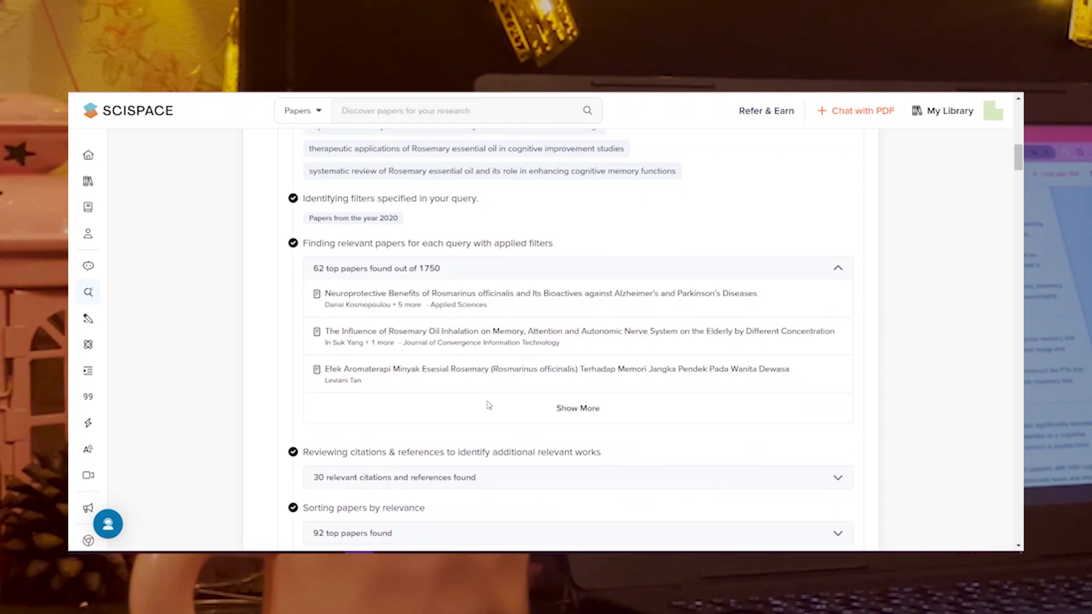
{"action": "scroll", "coordinate": [430, 395], "scroll_direction": "down", "scroll_amount": 3}
{"action": "left_click", "coordinate": [420, 296]}
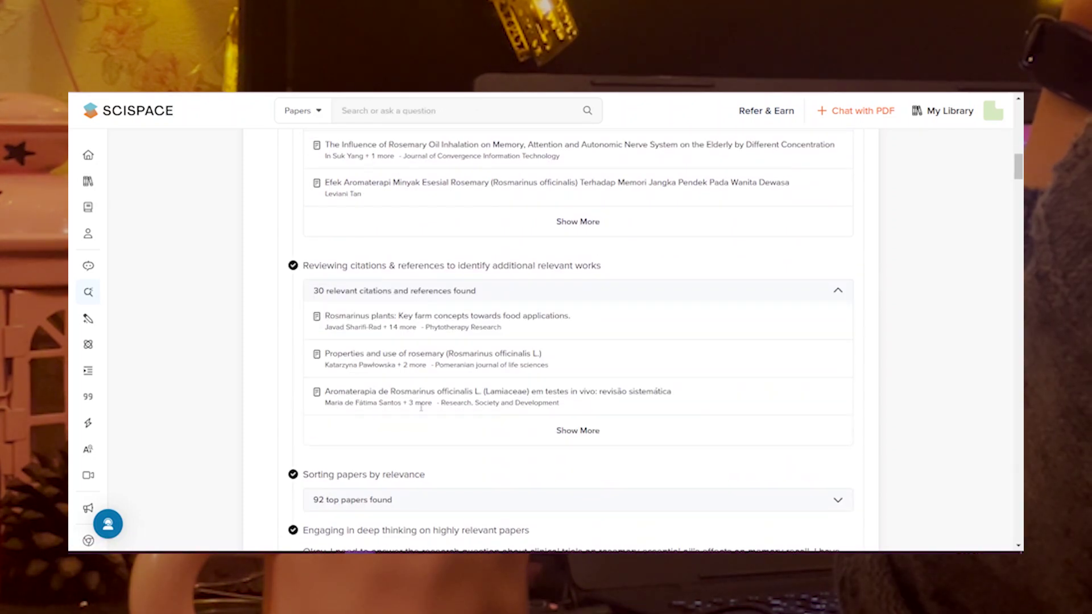
{"action": "scroll", "coordinate": [421, 386], "scroll_direction": "down", "scroll_amount": 2}
{"action": "left_click", "coordinate": [389, 376]}
{"action": "scroll", "coordinate": [398, 341], "scroll_direction": "down", "scroll_amount": 3}
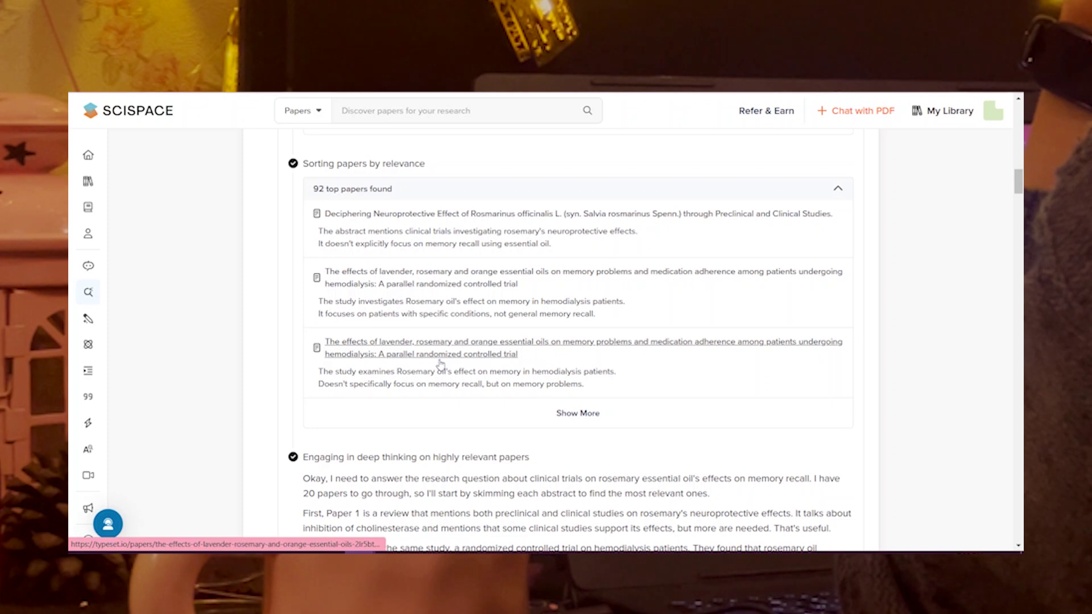
- Read the deep-thinking notes that assess each of the highly relevant papers
{"action": "scroll", "coordinate": [441, 364], "scroll_direction": "down", "scroll_amount": 10}
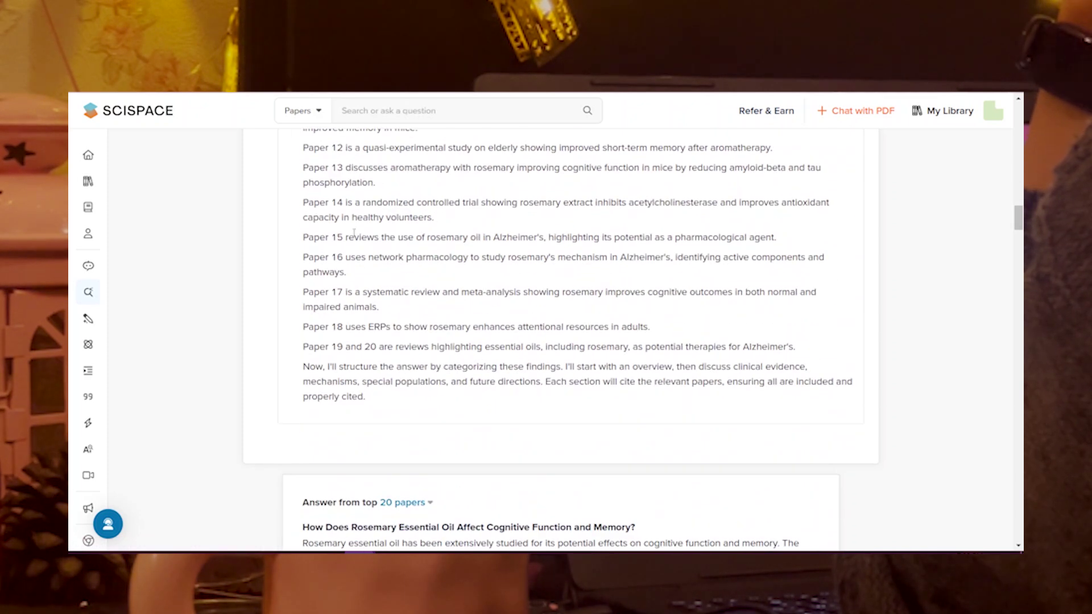
{"action": "scroll", "coordinate": [511, 258], "scroll_direction": "up", "scroll_amount": 4}
{"action": "scroll", "coordinate": [512, 258], "scroll_direction": "up", "scroll_amount": 5}
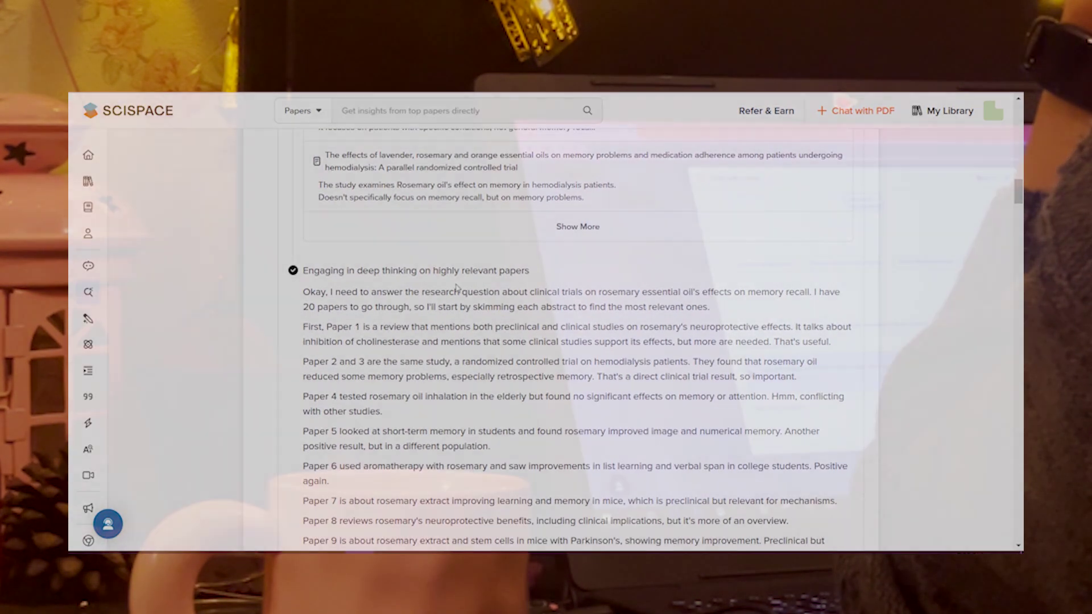
{"action": "scroll", "coordinate": [458, 288], "scroll_direction": "down", "scroll_amount": 3}
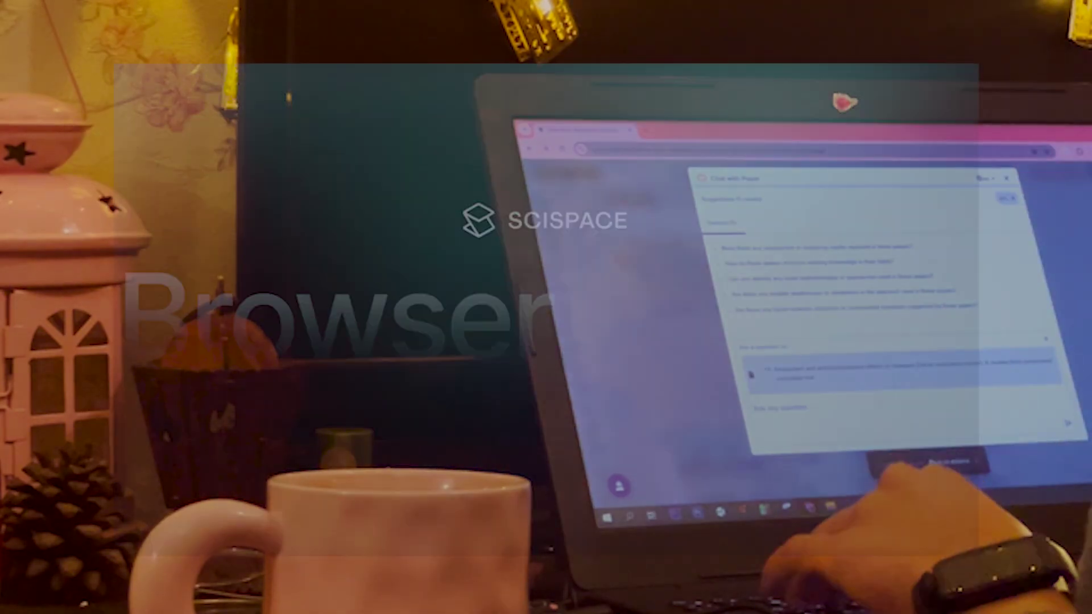